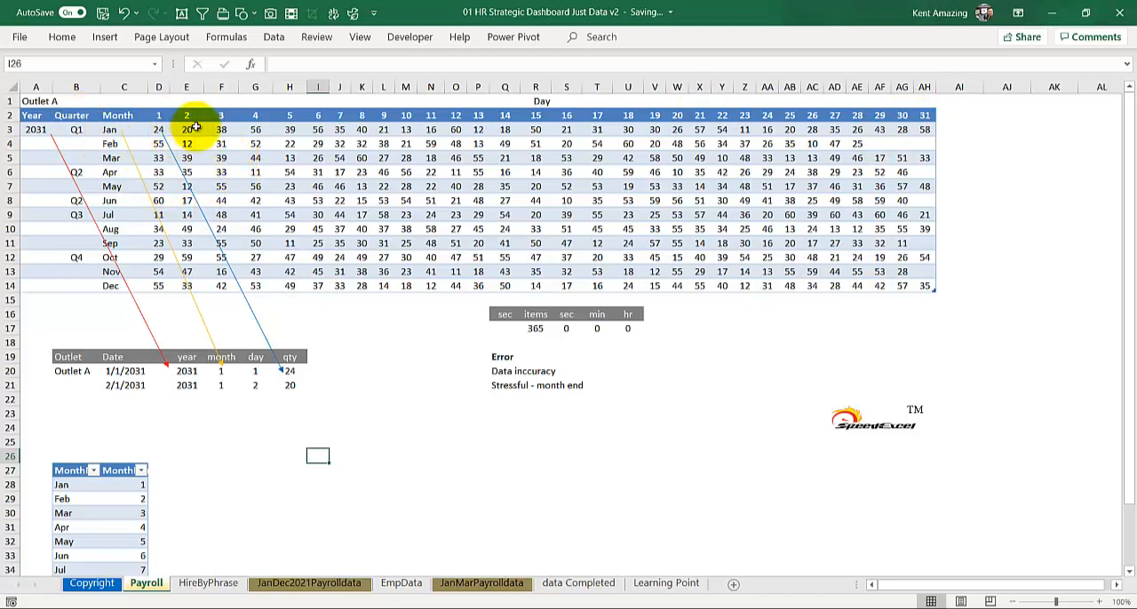
pyautogui.moveTo(197, 127); pyautogui.dragTo(422, 224)
pyautogui.click(343, 197)
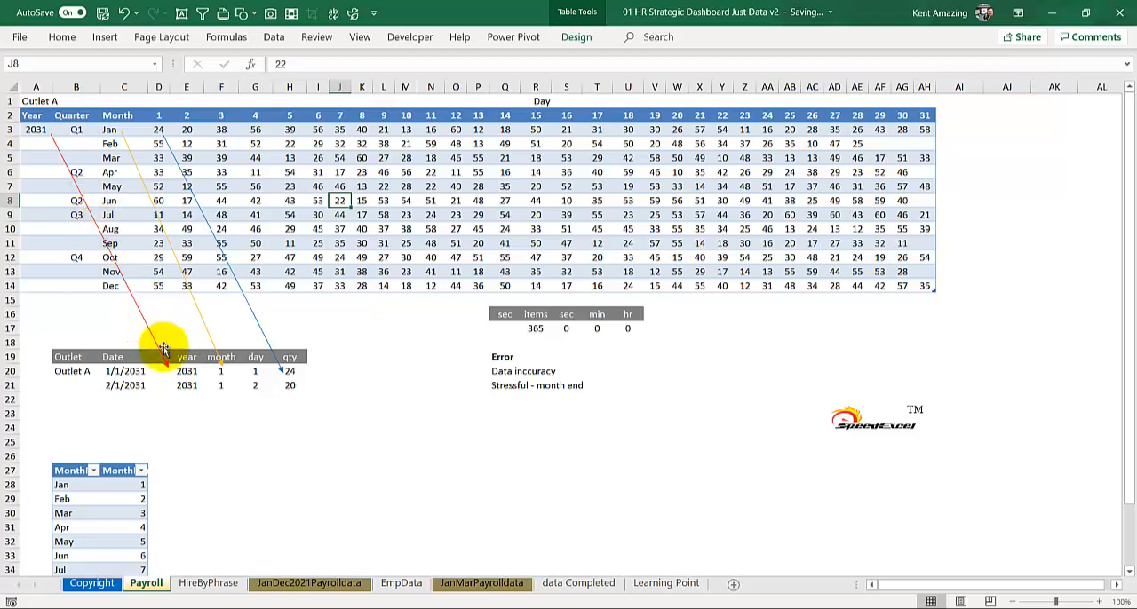
# Clear the year, month, day and qty entries in E20:H21 and the date formulas in C20:C21
pyautogui.click(182, 372)
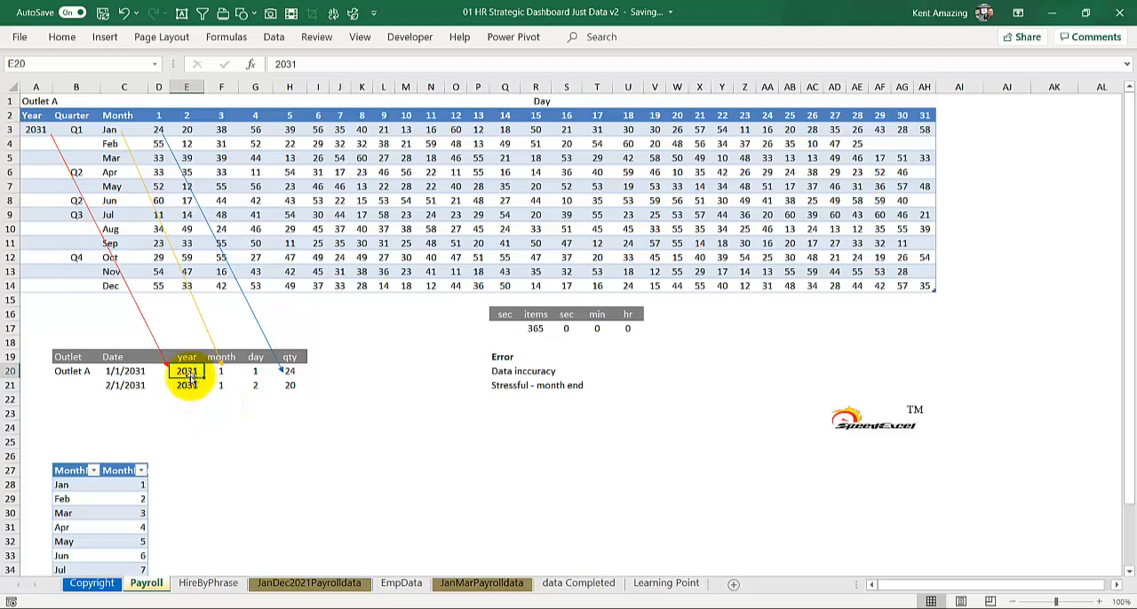
pyautogui.moveTo(192, 369); pyautogui.dragTo(293, 382)
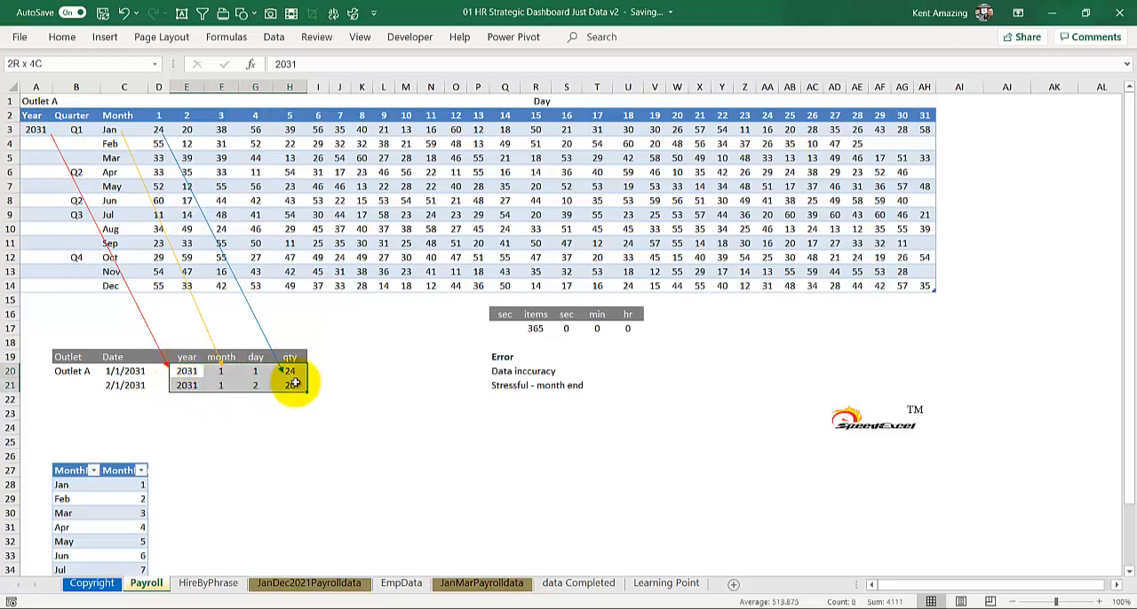
pyautogui.press('Delete')
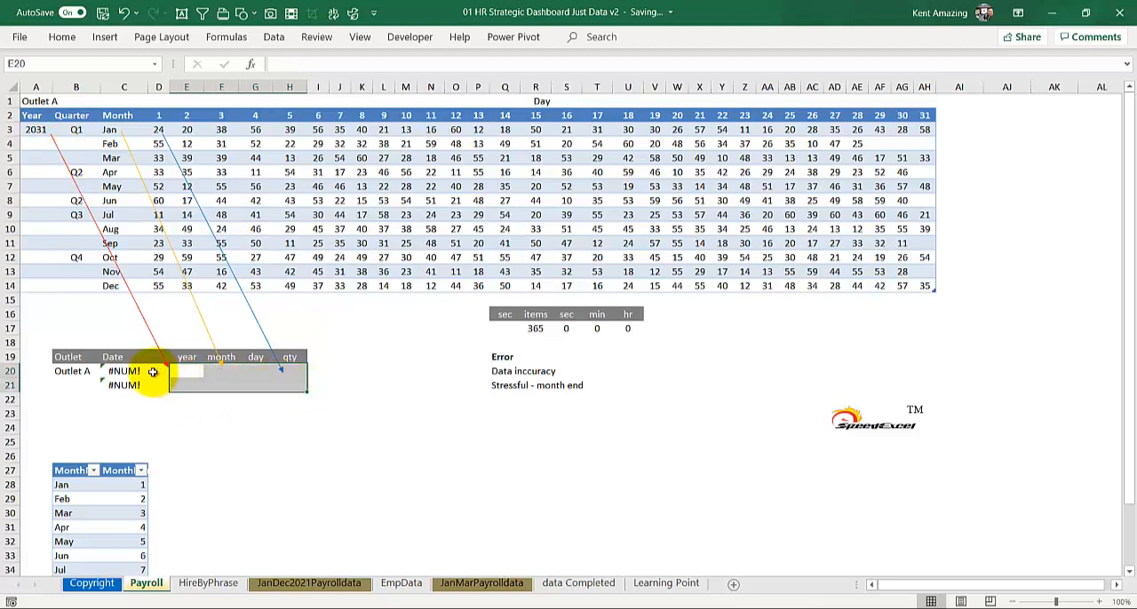
pyautogui.moveTo(153, 372); pyautogui.dragTo(127, 391)
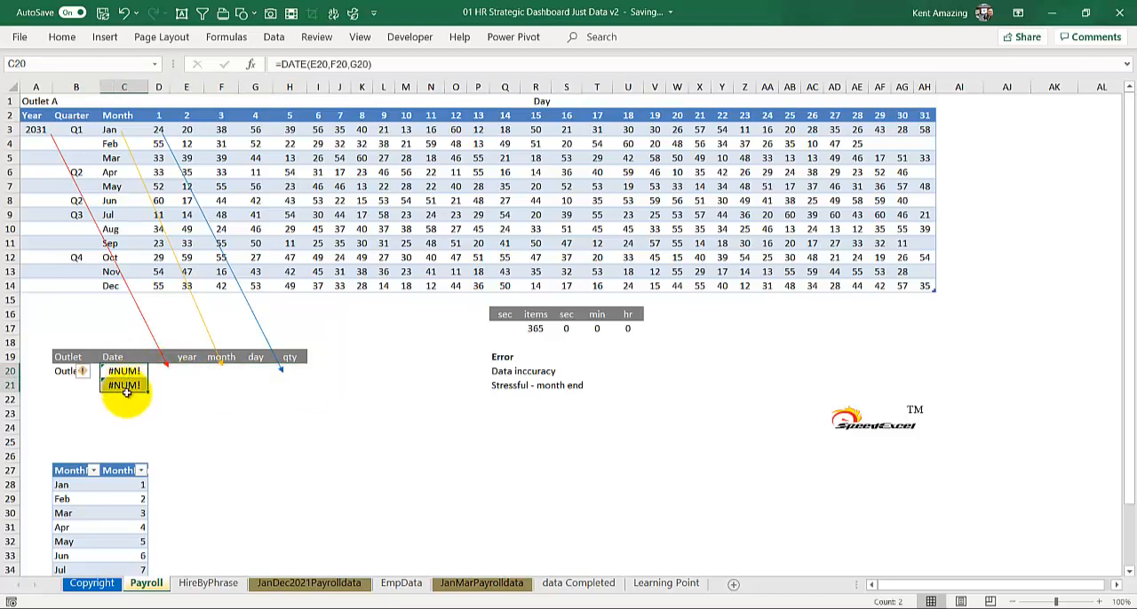
pyautogui.press('Delete')
# Fill the first Outlet A record in row 20 with year 2031, month 1, day 1 and qty 24
pyautogui.click(185, 366)
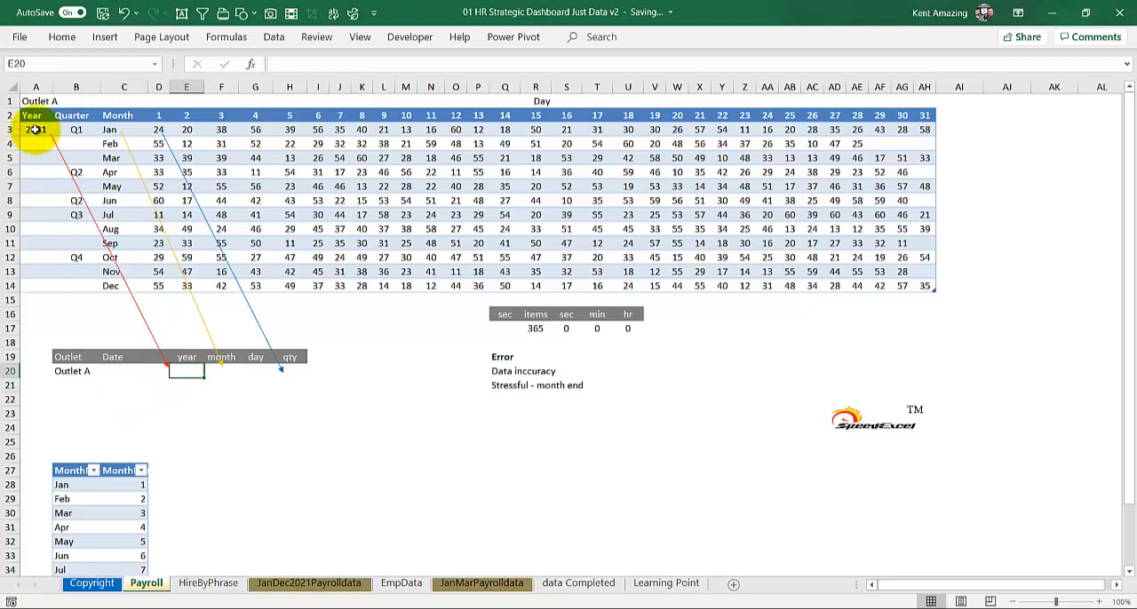
pyautogui.write('203')
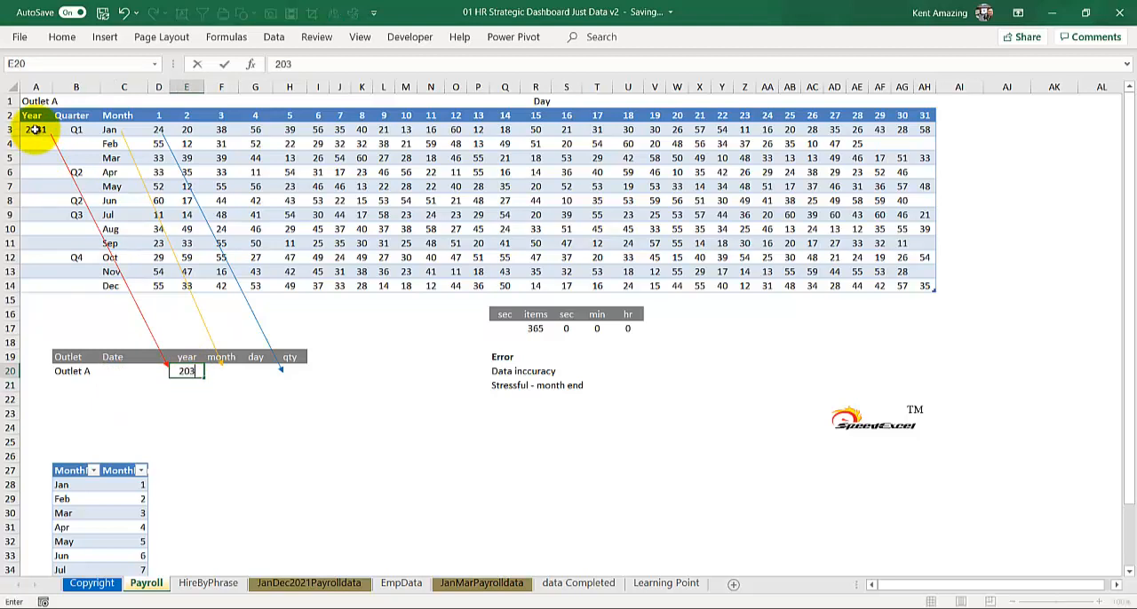
pyautogui.write('1')
pyautogui.click(235, 371)
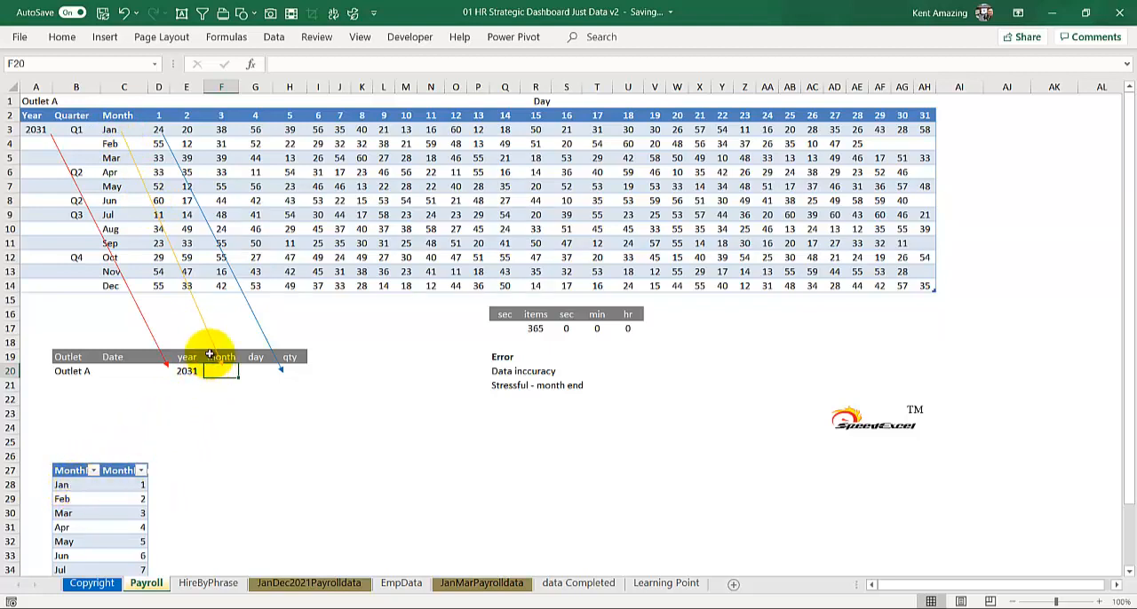
pyautogui.write('1')
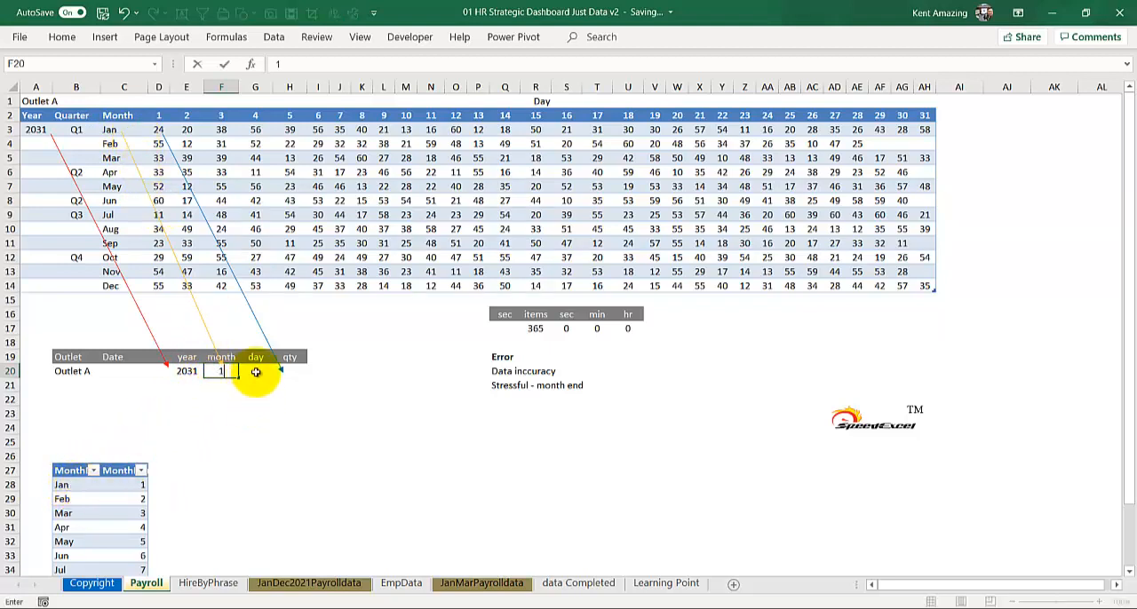
pyautogui.click(255, 373)
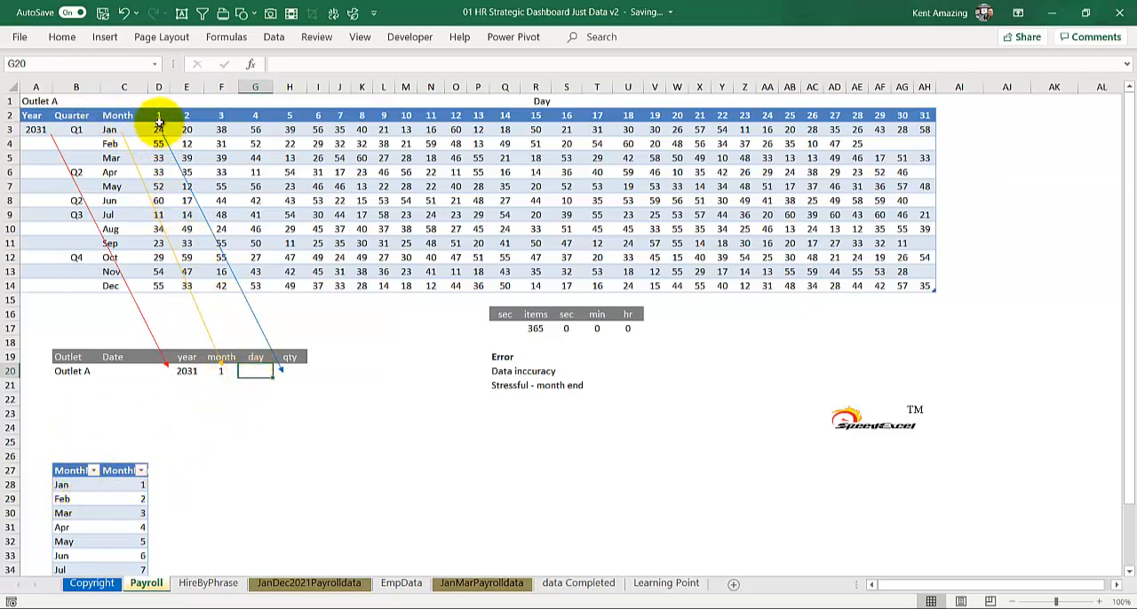
pyautogui.write('1')
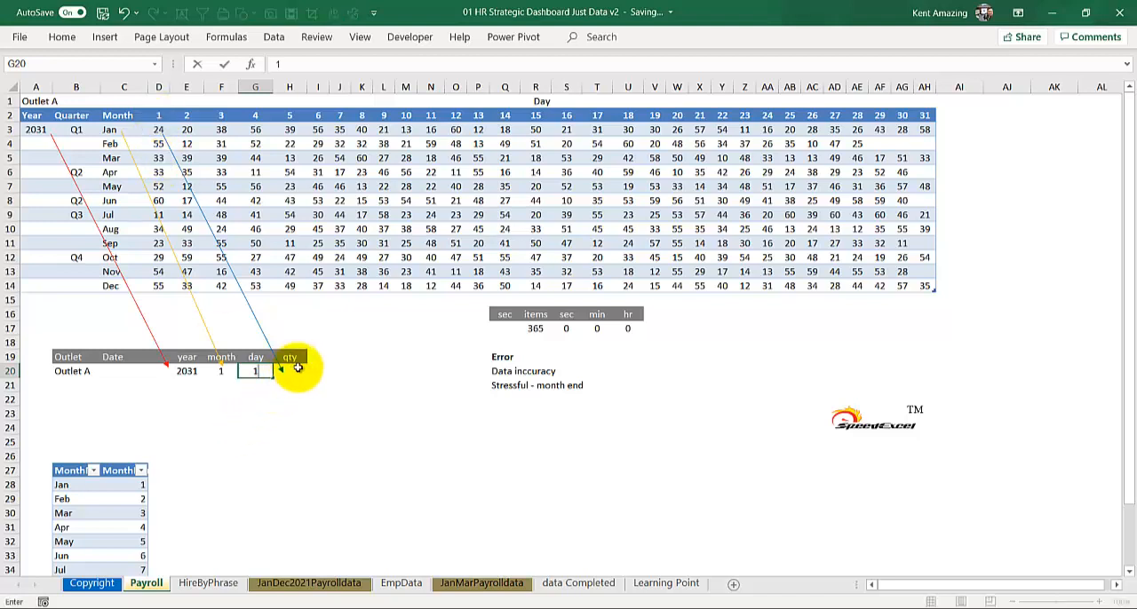
pyautogui.click(291, 370)
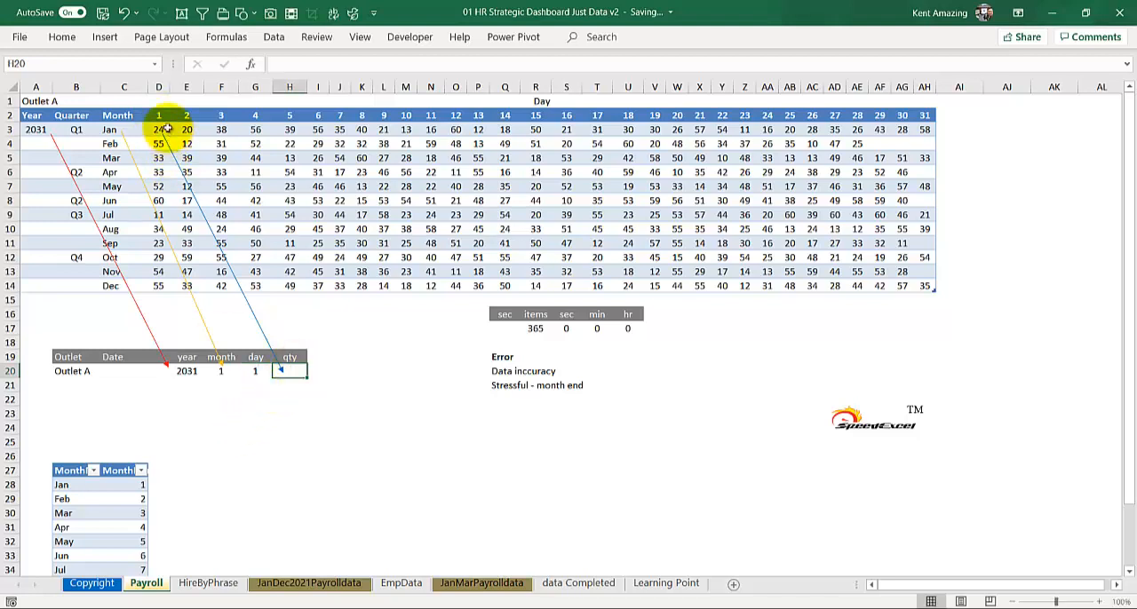
pyautogui.write('24')
pyautogui.click(264, 399)
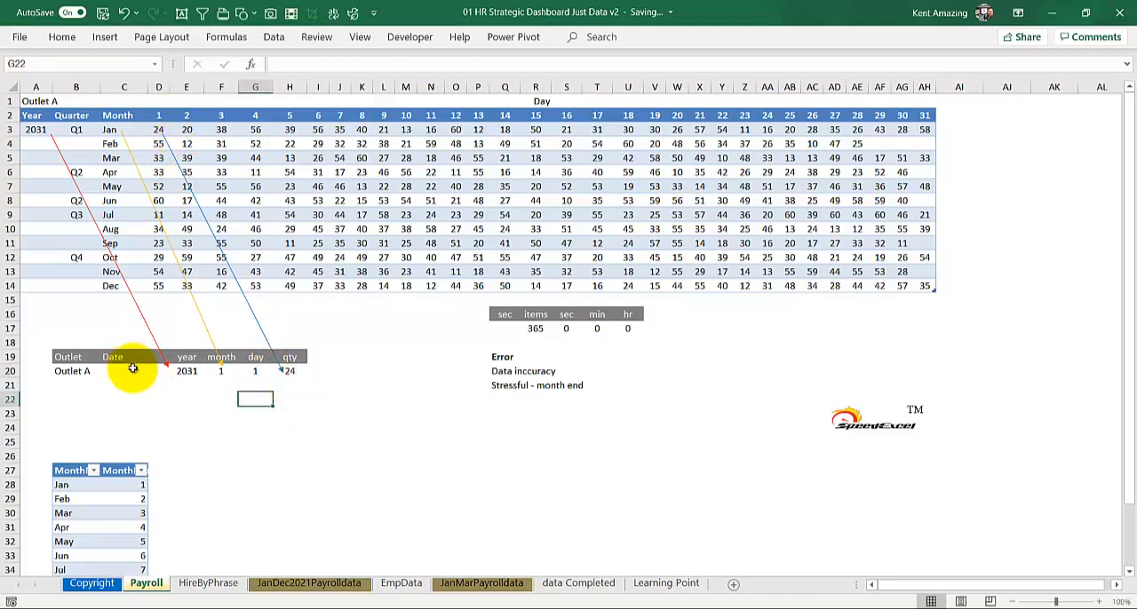
# Build the date in C20 with a DATE formula that references the year E20, month F20 and day G20
pyautogui.click(106, 370)
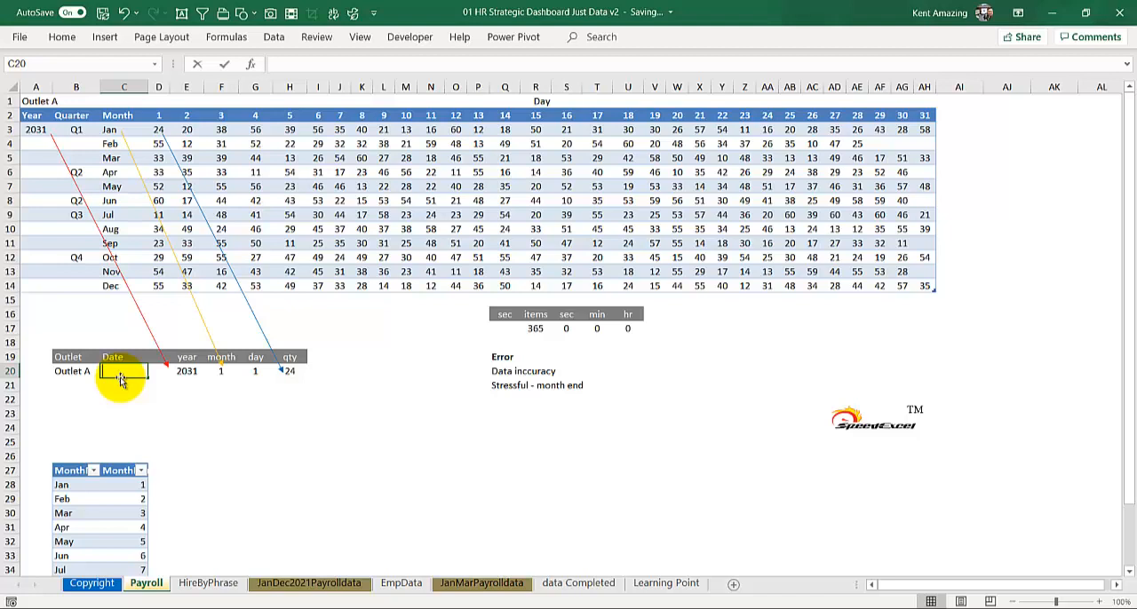
pyautogui.write('=date')
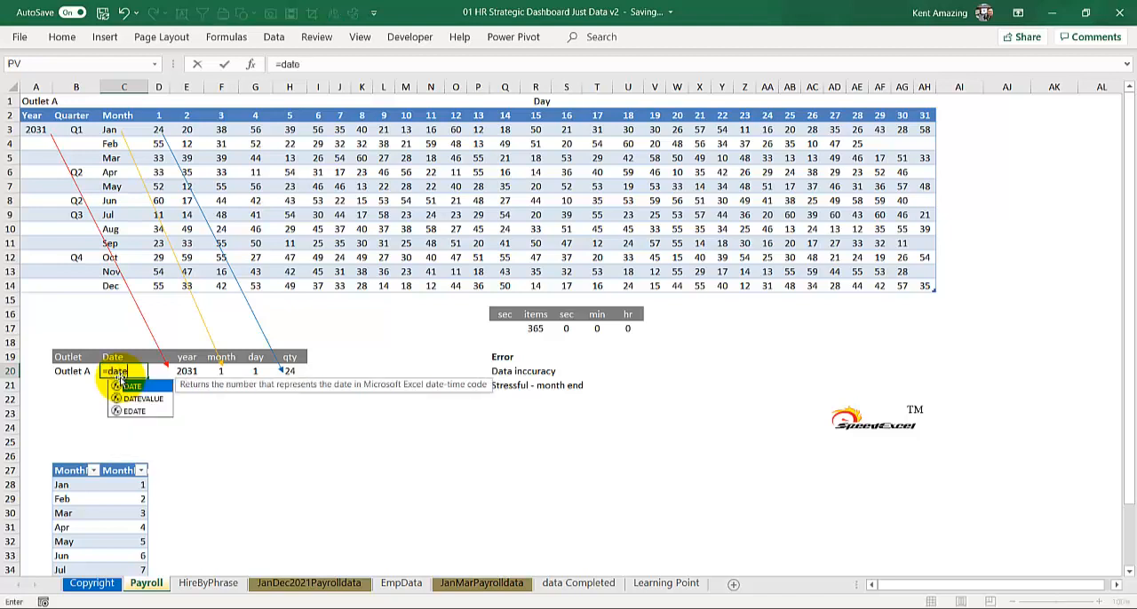
pyautogui.write('(')
pyautogui.click(188, 372)
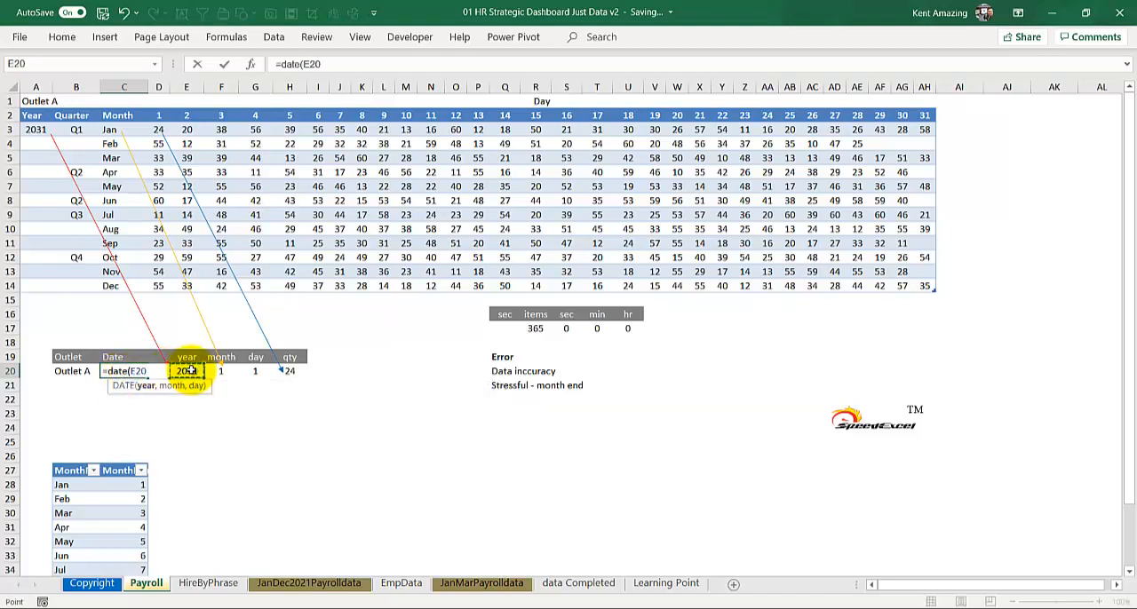
pyautogui.write(',')
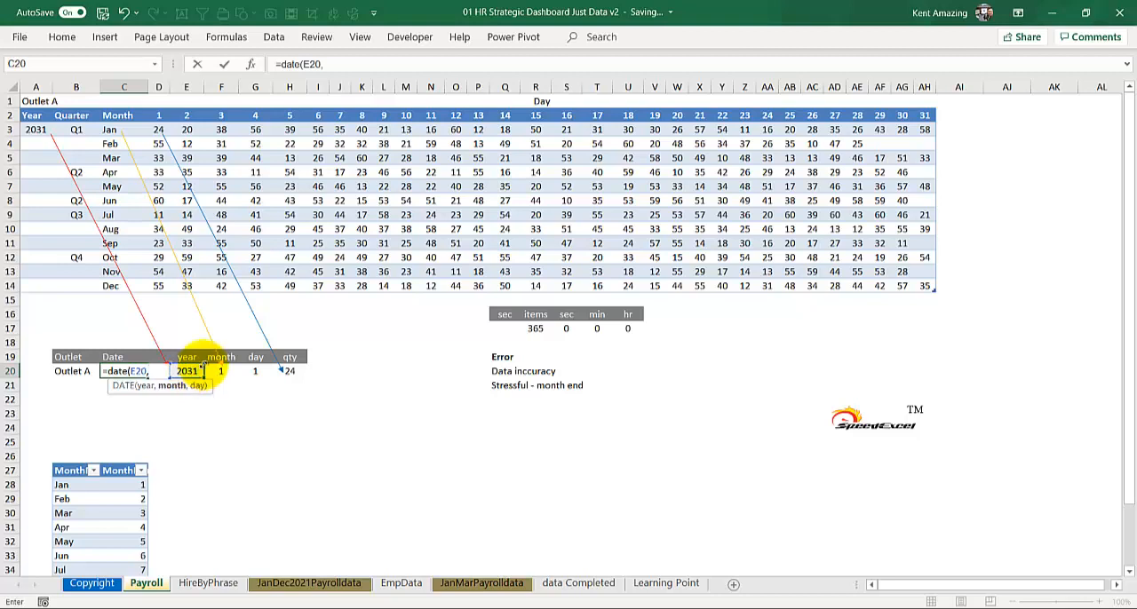
pyautogui.click(216, 371)
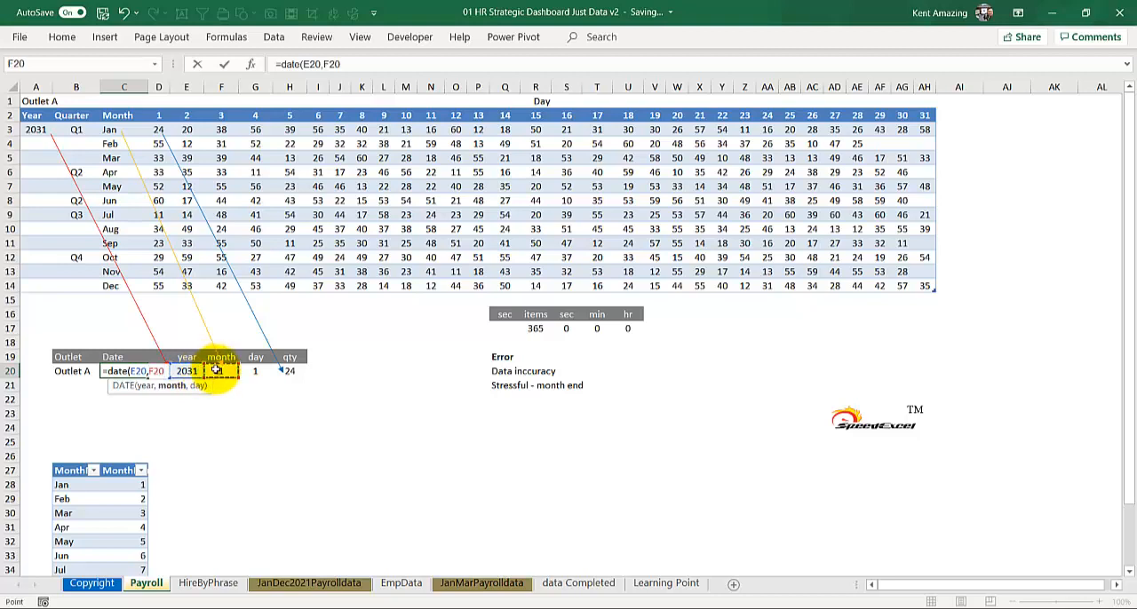
pyautogui.write(',')
pyautogui.click(259, 371)
pyautogui.press('Return')
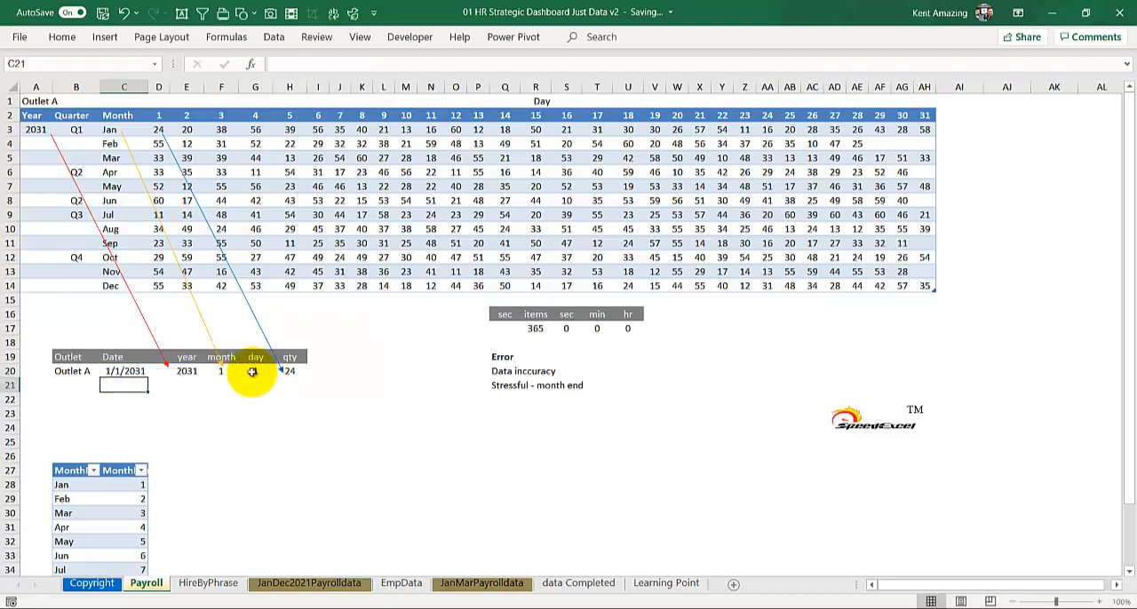
pyautogui.click(120, 370)
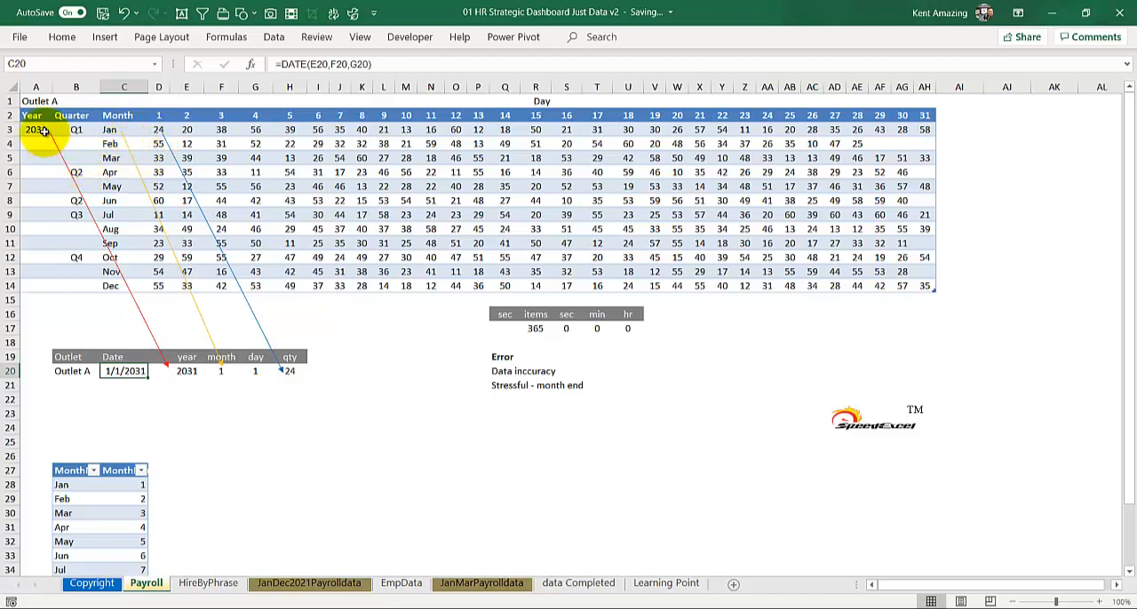
# Place the workbook side by side with the browser window showing Google's timer, and start its stopwatch
pyautogui.click(504, 328)
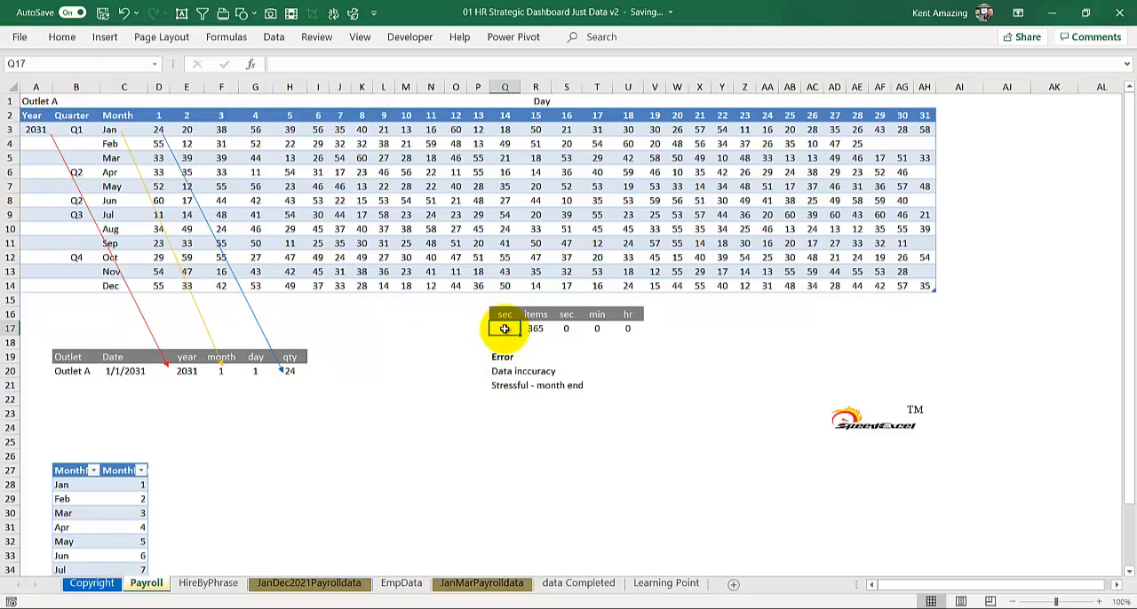
pyautogui.press('super+Right')
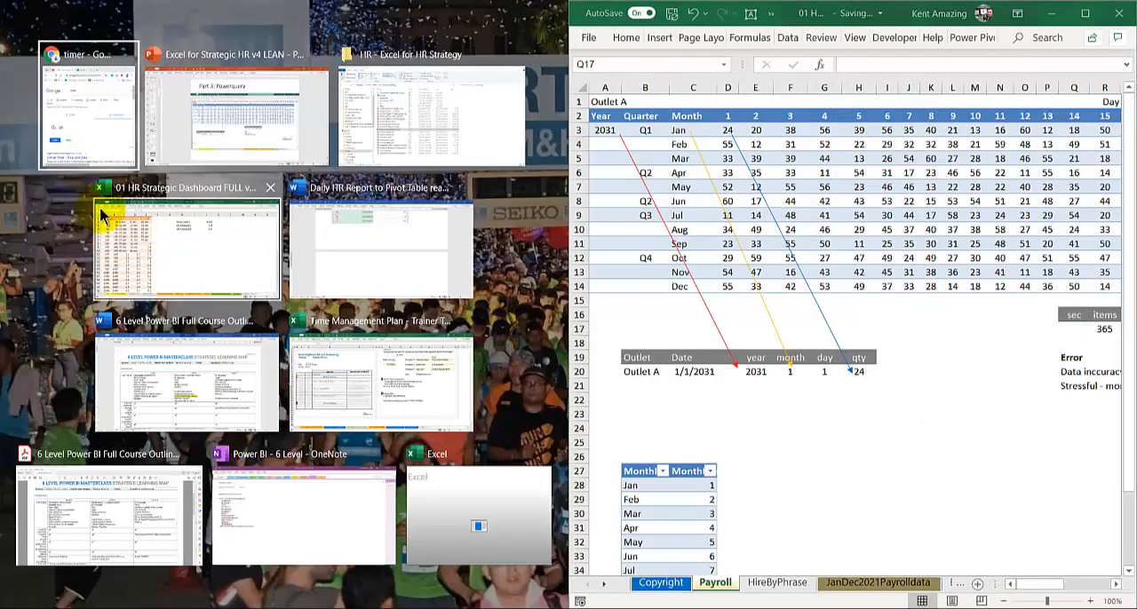
pyautogui.click(64, 140)
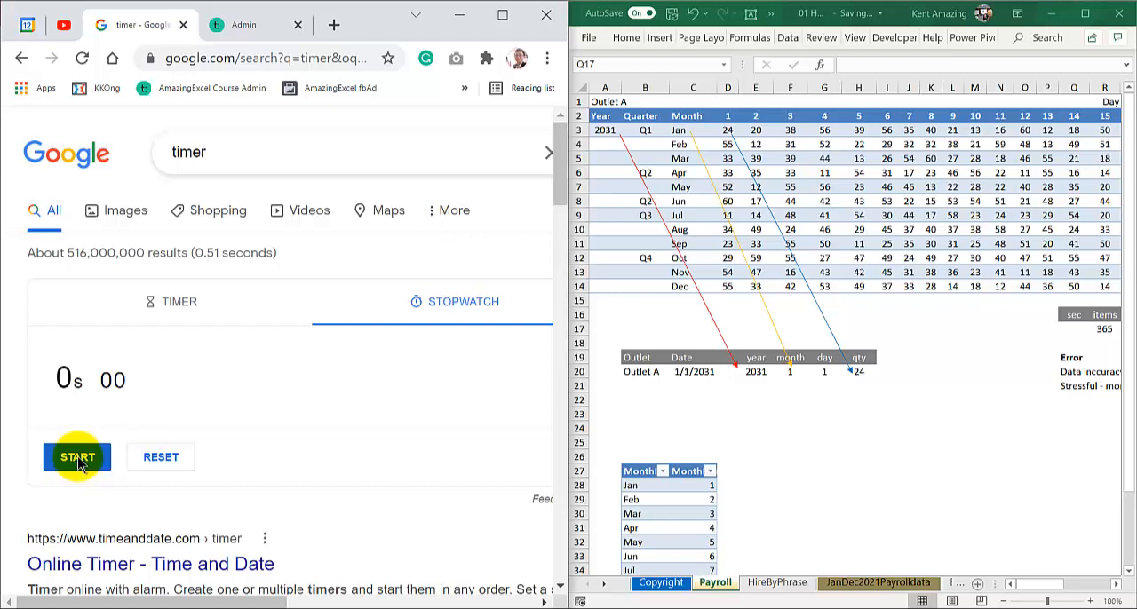
# Fill the second record in row 21 with year 2031, month 1, day 2 and qty 20
pyautogui.click(750, 387)
pyautogui.keyDown('ctrl'); pyautogui.scroll(-1, 739, 395); pyautogui.keyUp('ctrl')
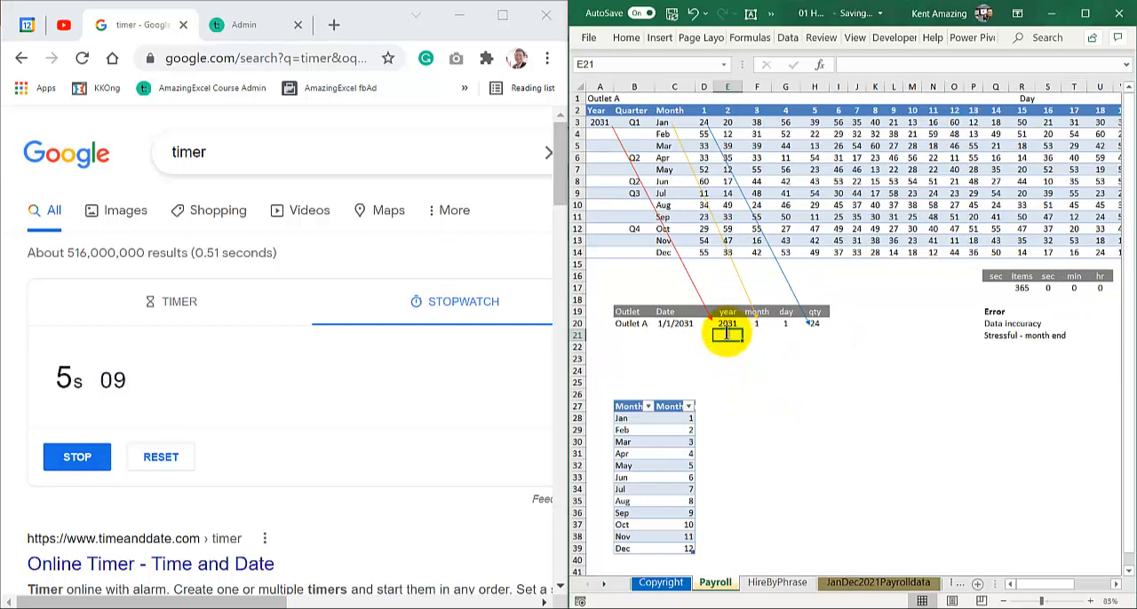
pyautogui.write('2031')
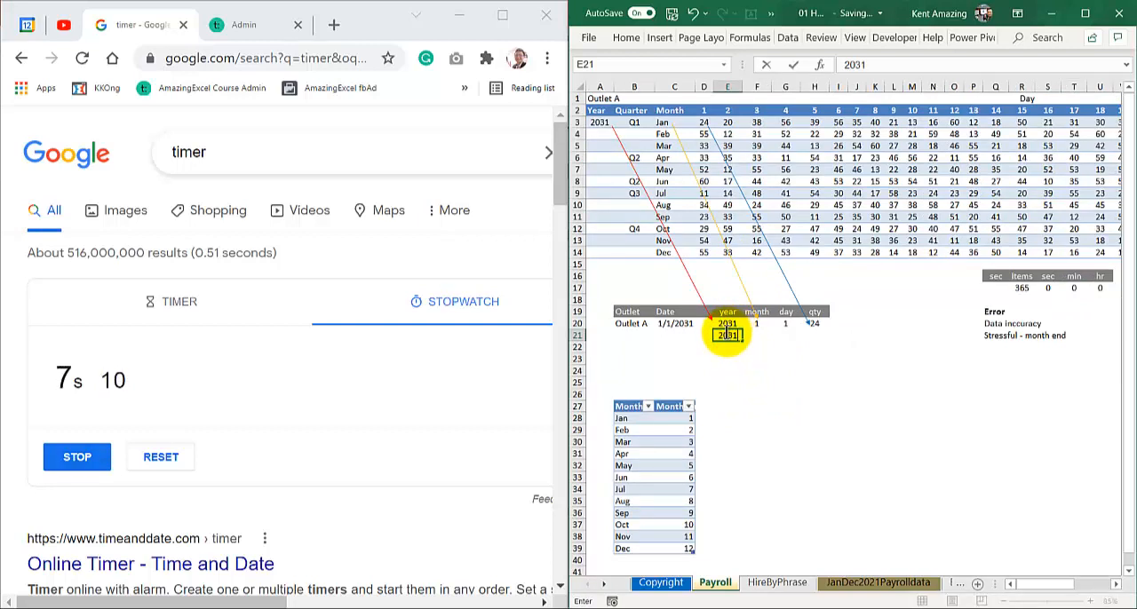
pyautogui.press('Tab')
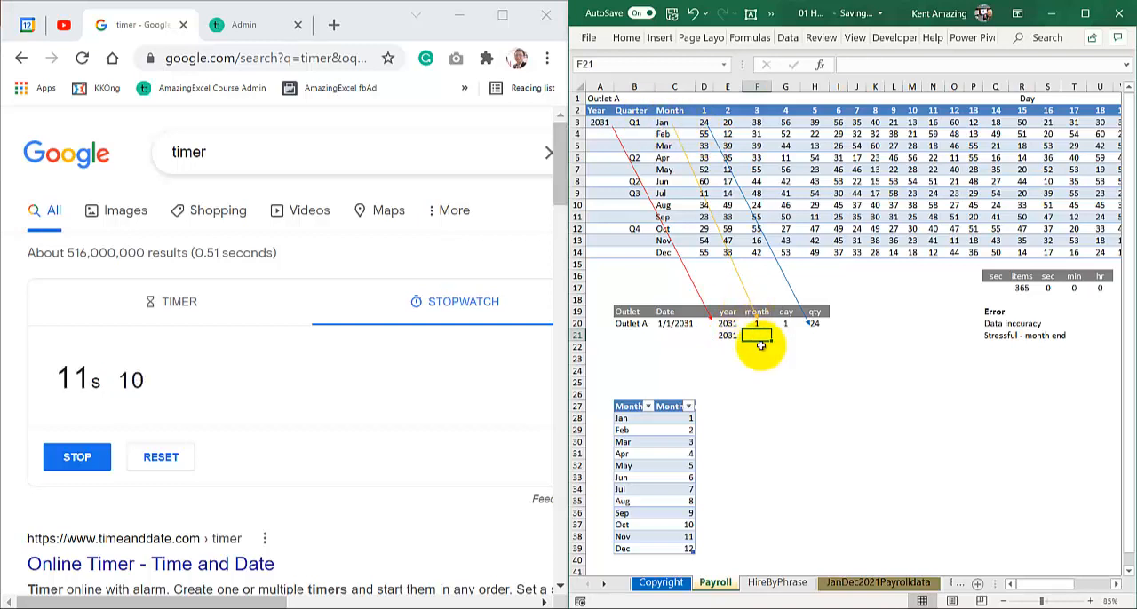
pyautogui.write('1')
pyautogui.press('Tab')
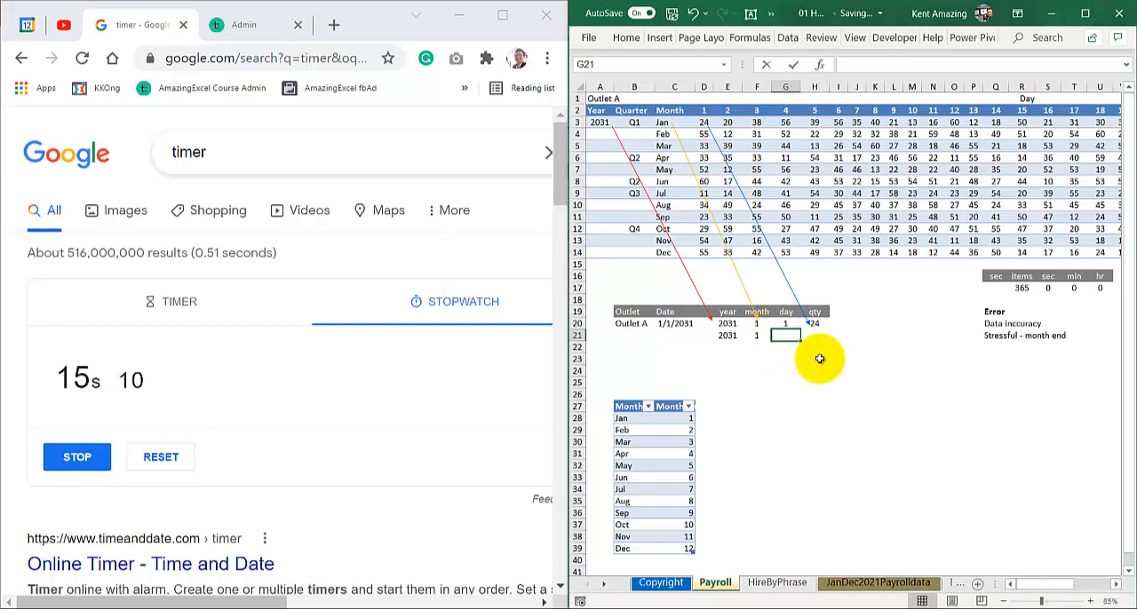
pyautogui.write('2')
pyautogui.press('Tab')
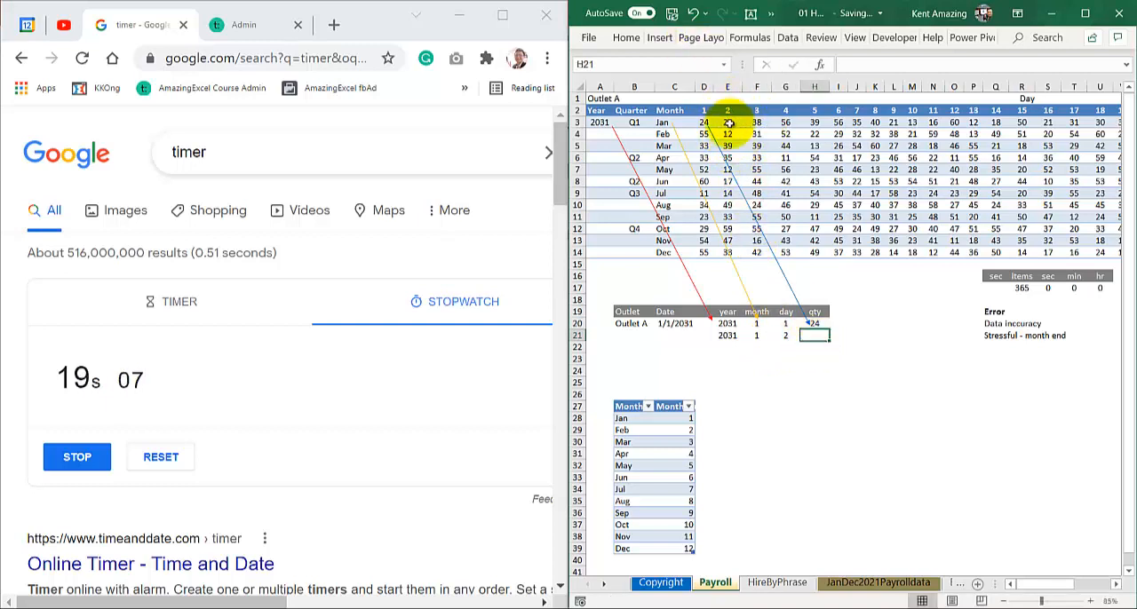
pyautogui.write('2')
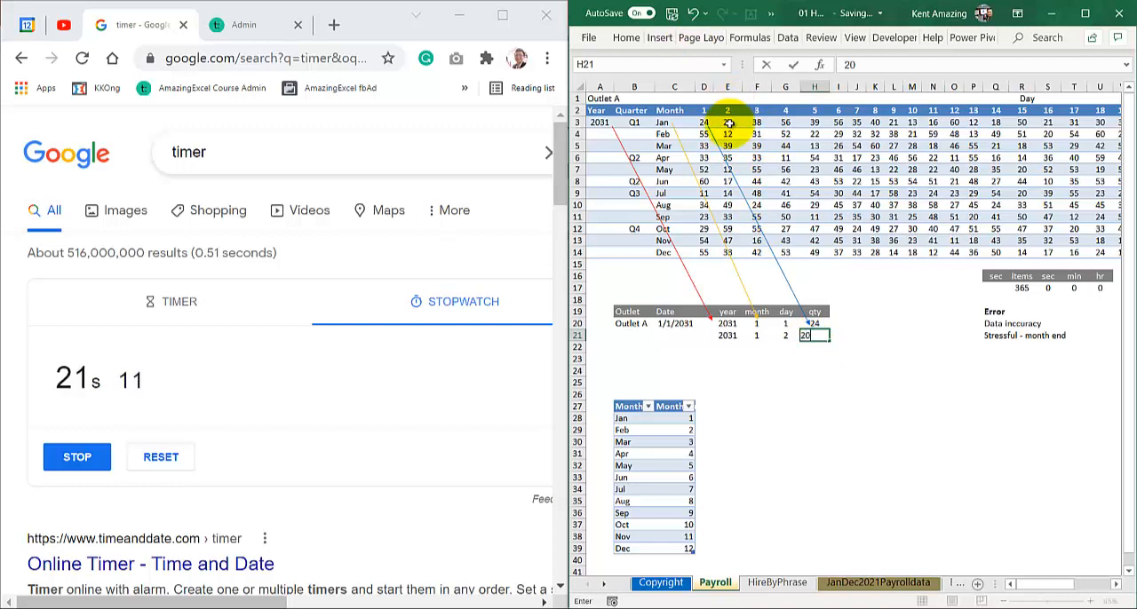
pyautogui.write('0')
# Copy the DATE formula from C20 down to C21 and stop the running stopwatch
pyautogui.click(686, 324)
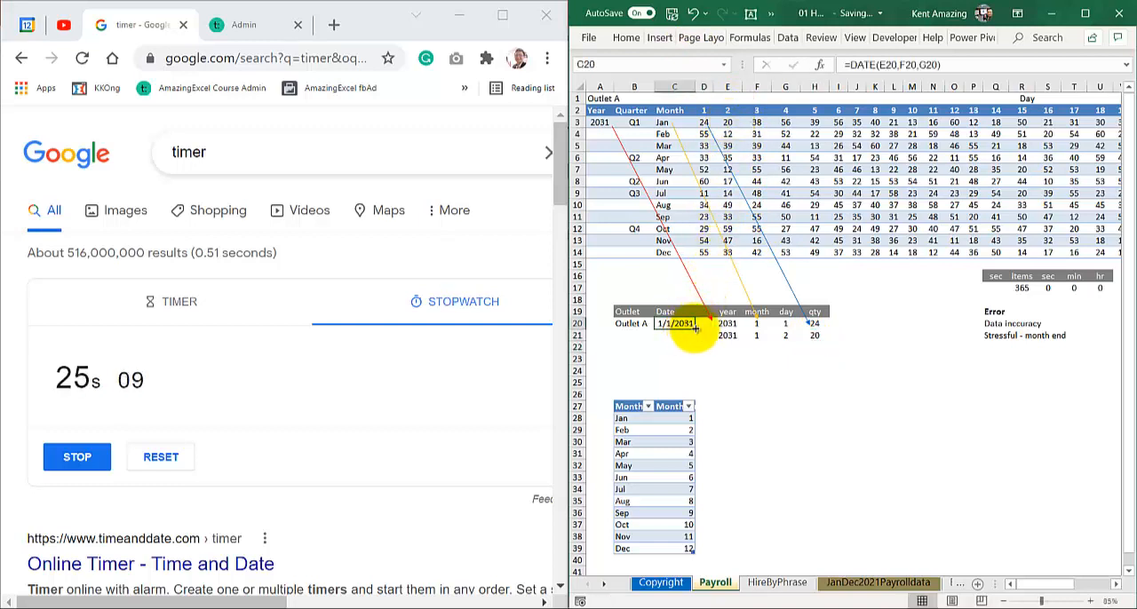
pyautogui.moveTo(695, 328); pyautogui.dragTo(696, 343)
pyautogui.click(676, 337)
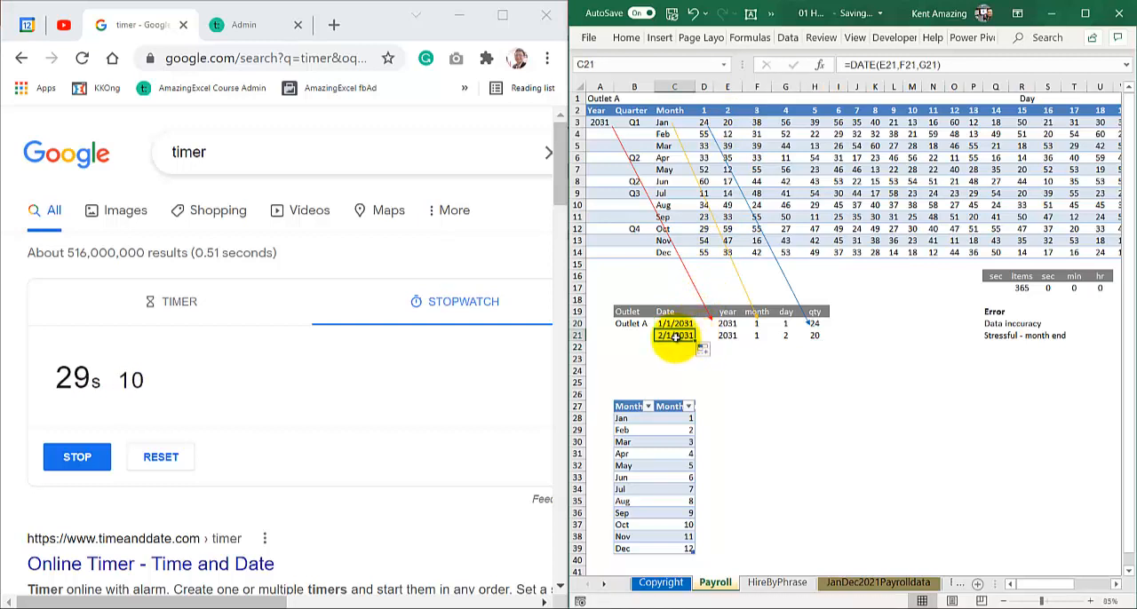
pyautogui.click(57, 456)
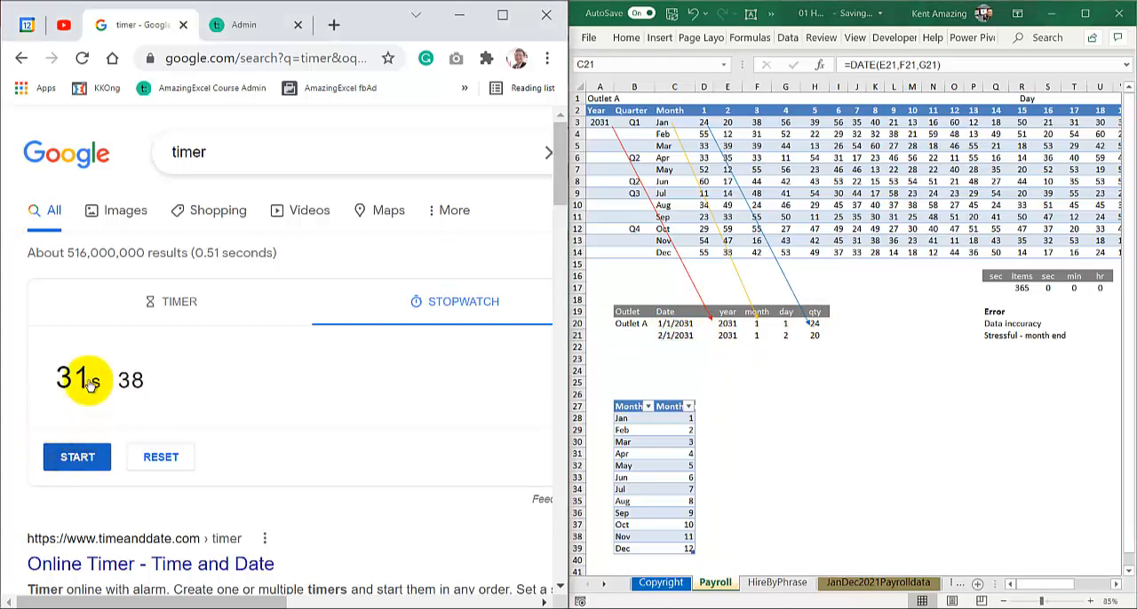
# Enter 30 as the seconds per item in Q17 and maximize the workbook window
pyautogui.click(995, 288)
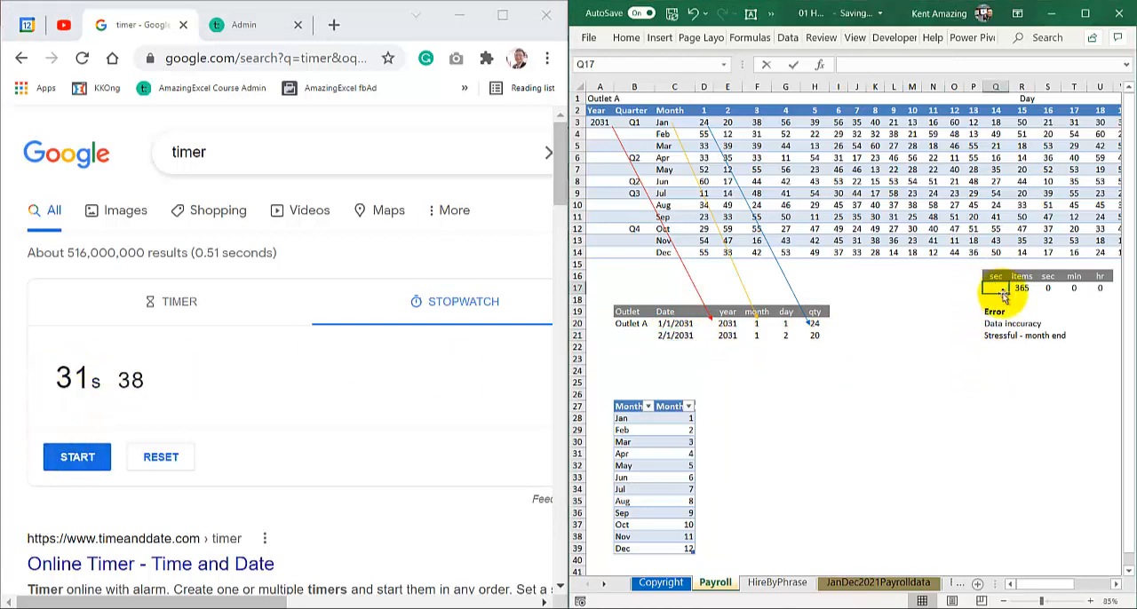
pyautogui.write('30')
pyautogui.press('Return')
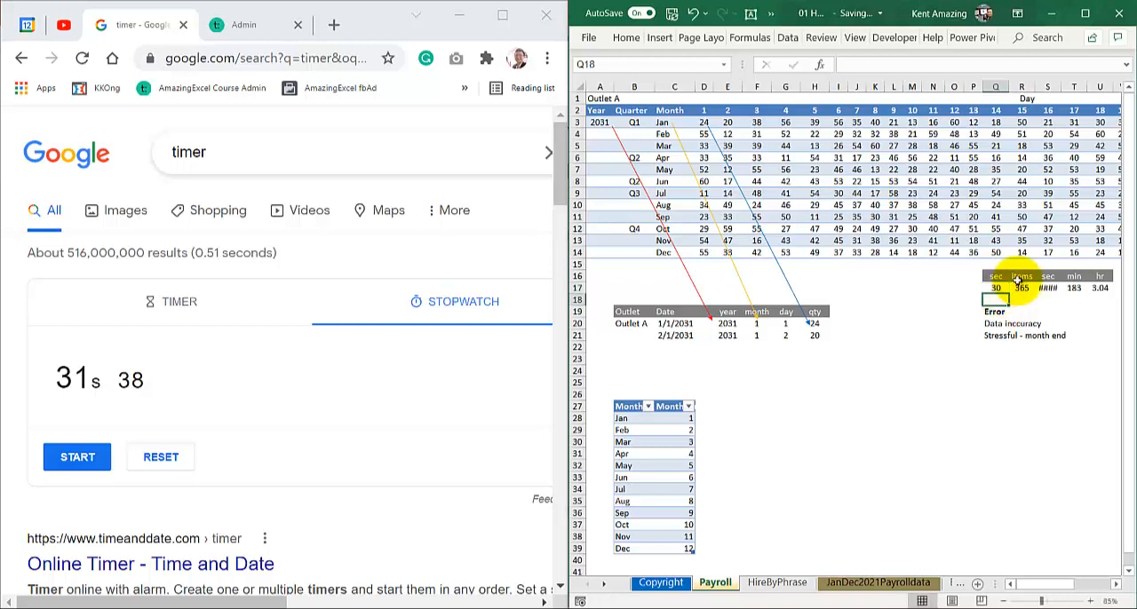
pyautogui.click(1086, 15)
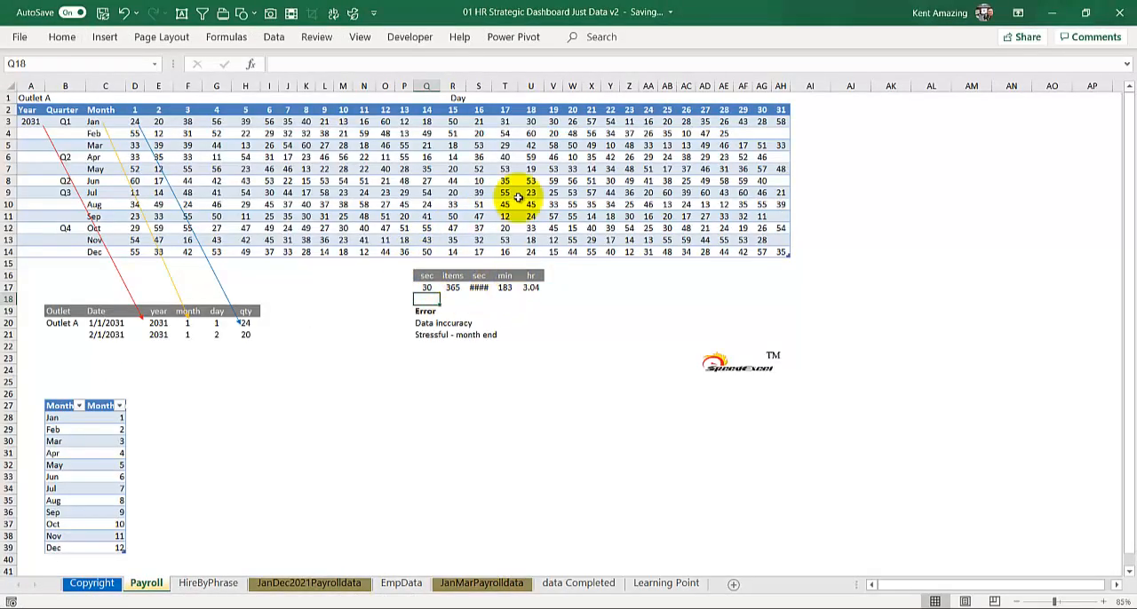
# Auto-fit column S so its seconds total is readable, and review the time estimate across row 17
pyautogui.doubleClick(491, 87)
pyautogui.click(533, 287)
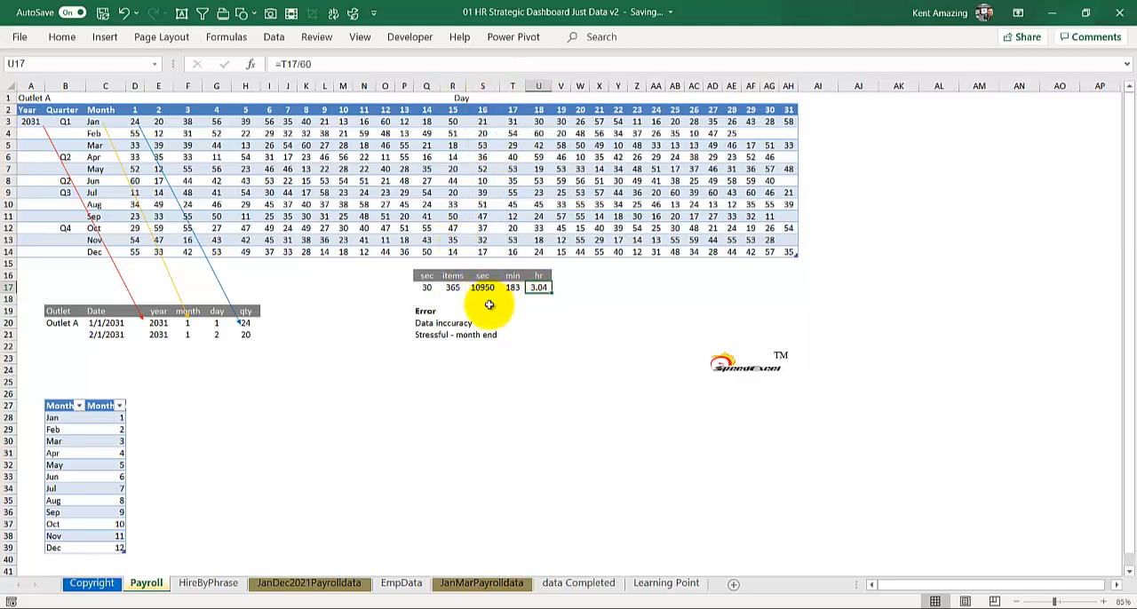
pyautogui.scroll(1, 488, 305)
pyautogui.click(506, 272)
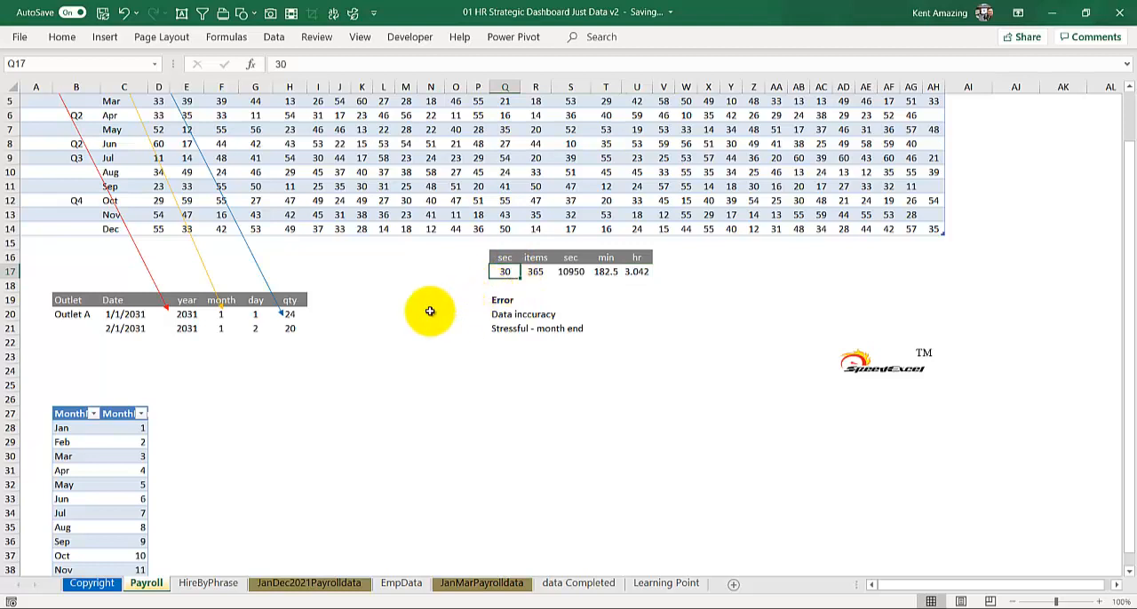
pyautogui.scroll(1, 429, 311)
pyautogui.click(621, 328)
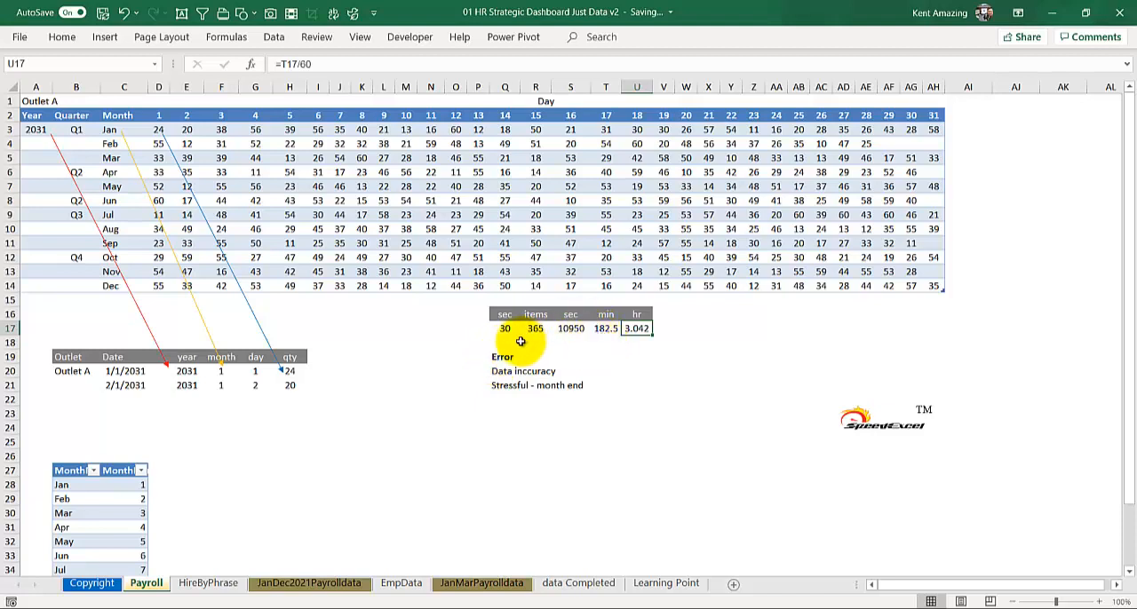
# Enter the note "X2 check" in U19 and the number 5 in W17, beside the time estimate
pyautogui.click(630, 355)
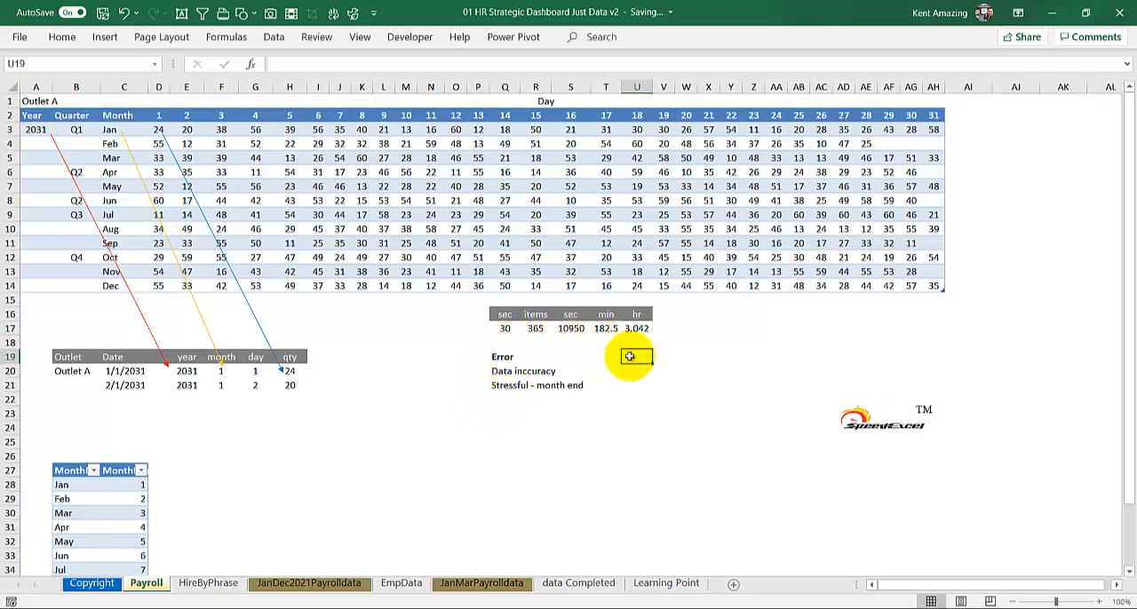
pyautogui.write('X2 check')
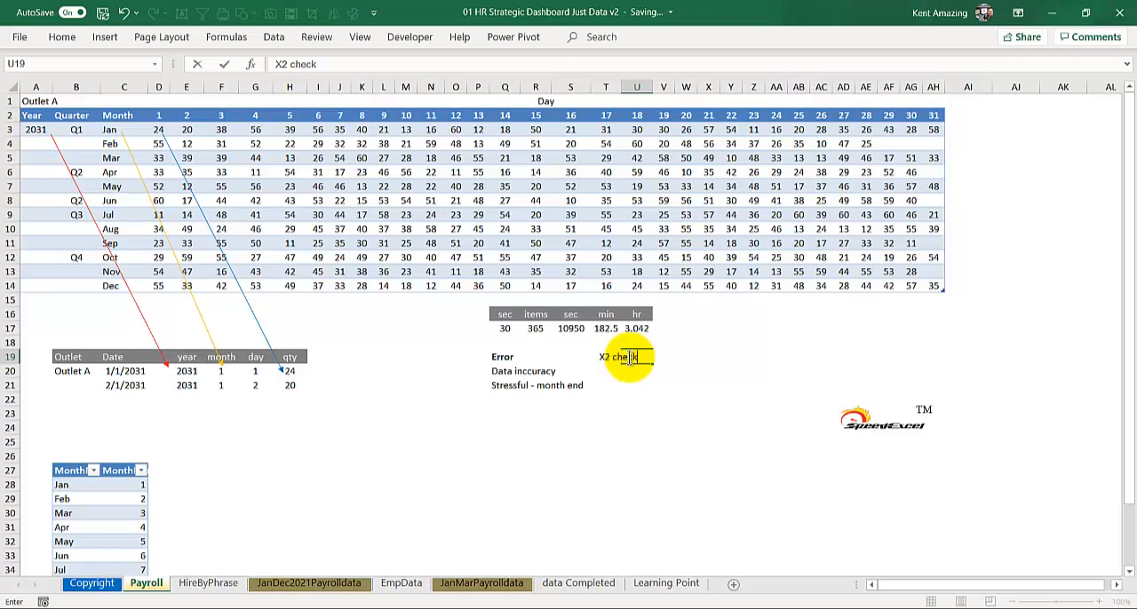
pyautogui.press('Return')
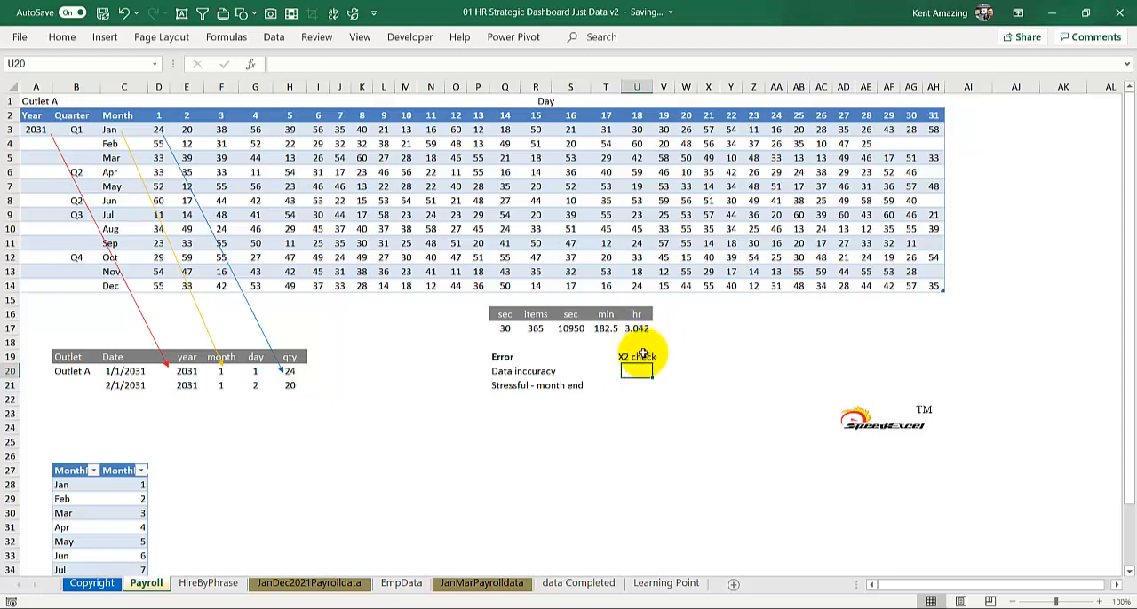
pyautogui.click(681, 329)
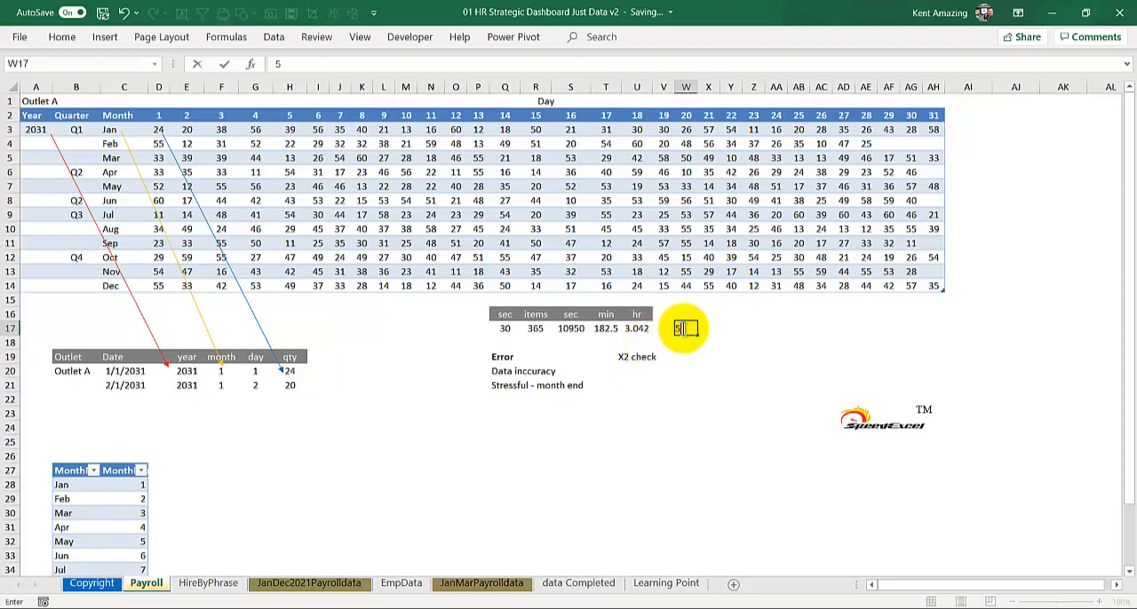
pyautogui.write('5')
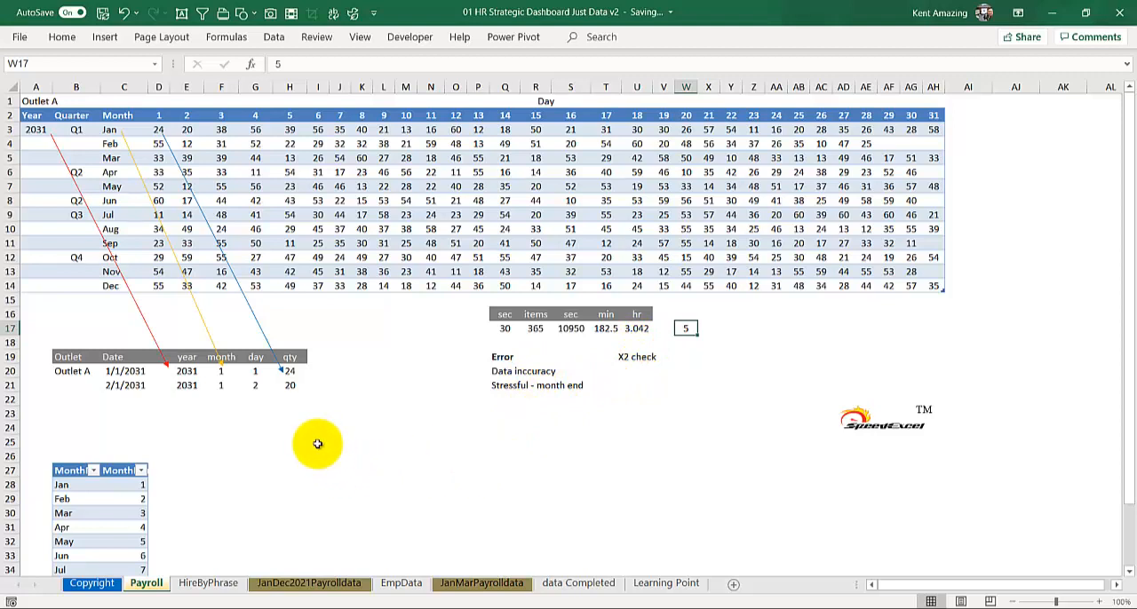
pyautogui.click(290, 200)
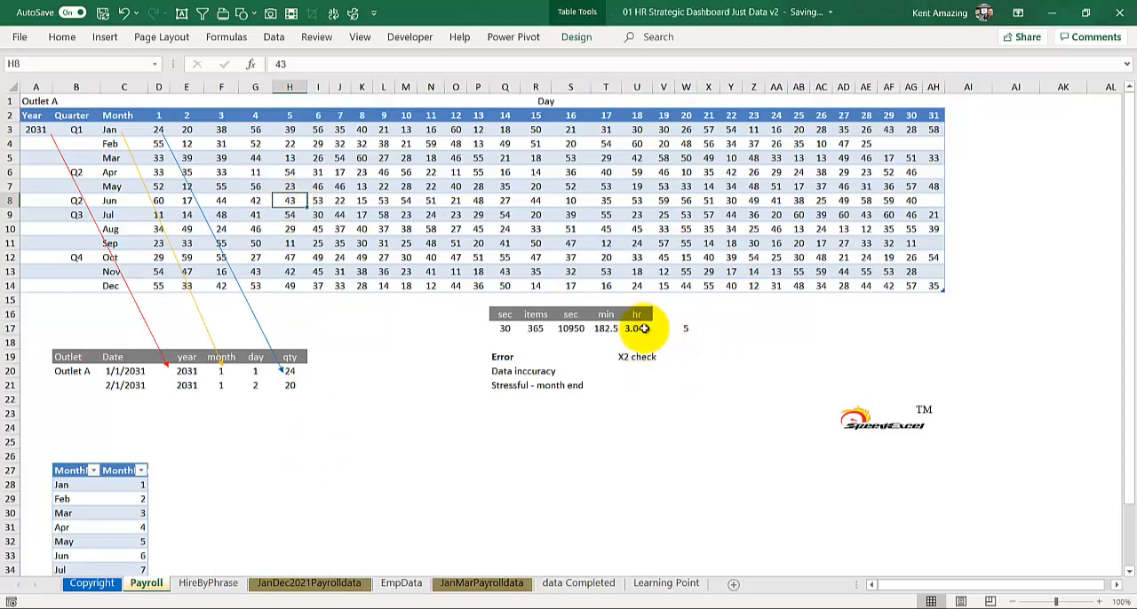
pyautogui.click(497, 387)
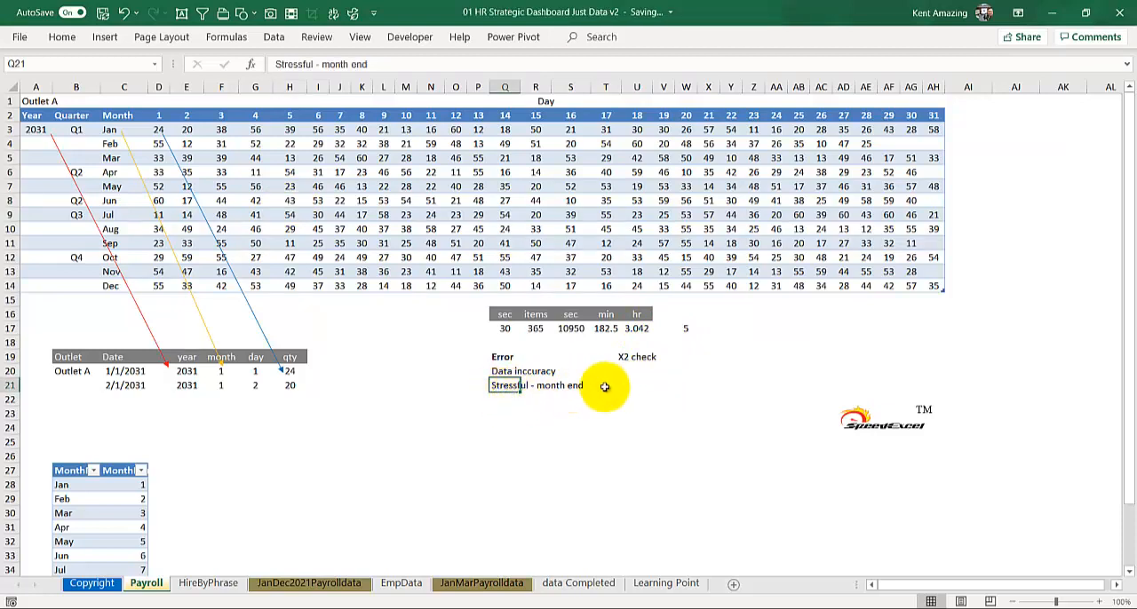
pyautogui.click(633, 384)
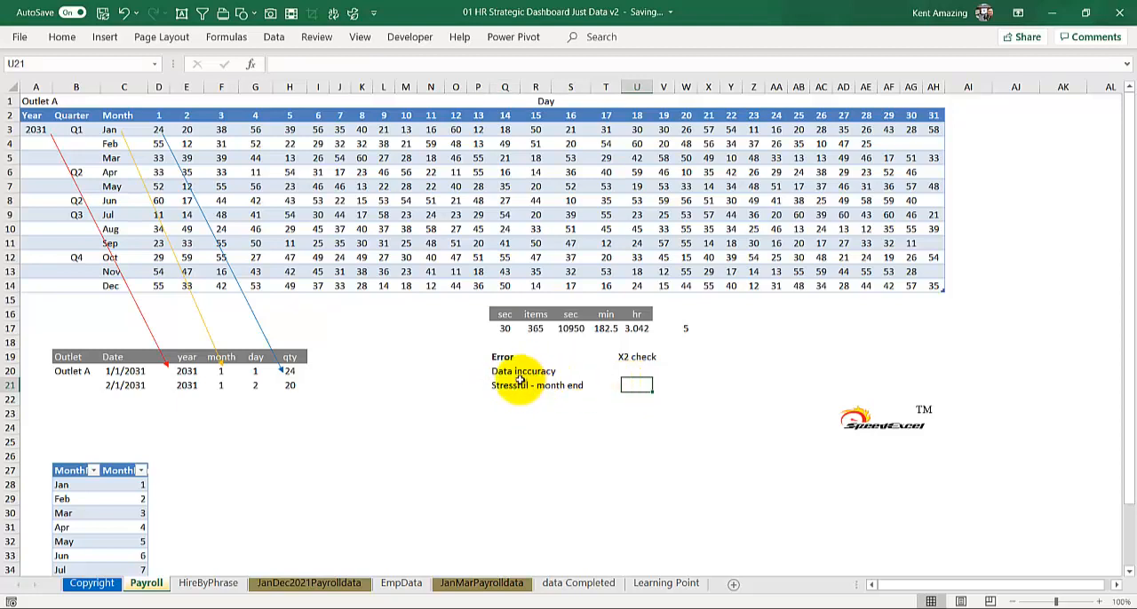
pyautogui.click(406, 186)
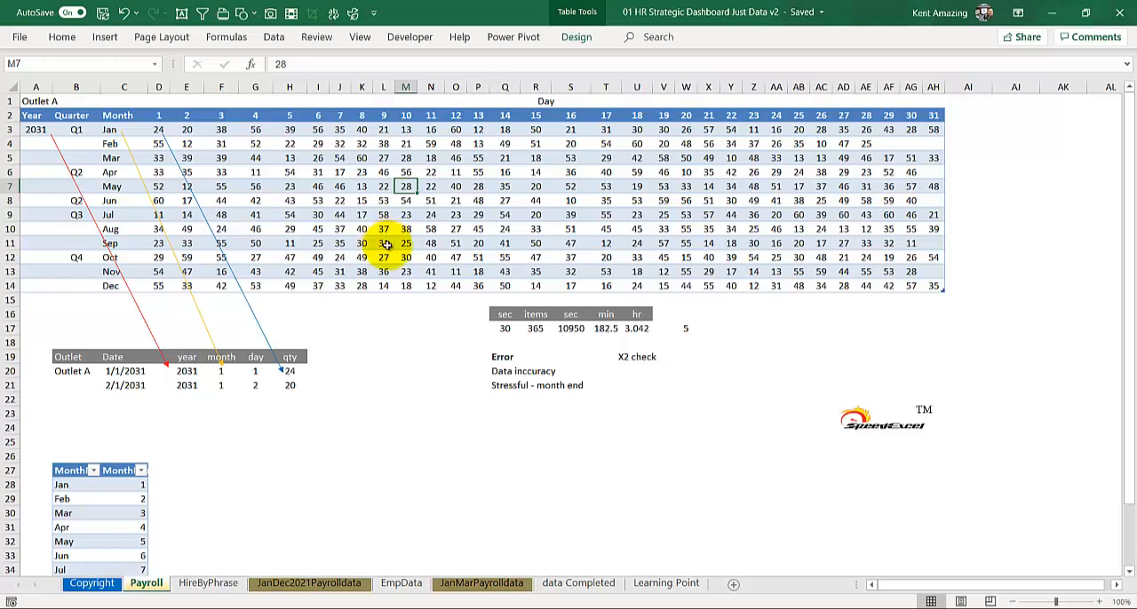
# Switch to the Word document "Daily HR Report to Pivot Table readable Format", look over its Power Query screenshot pages, and return to the workbook
pyautogui.moveTo(468, 607)
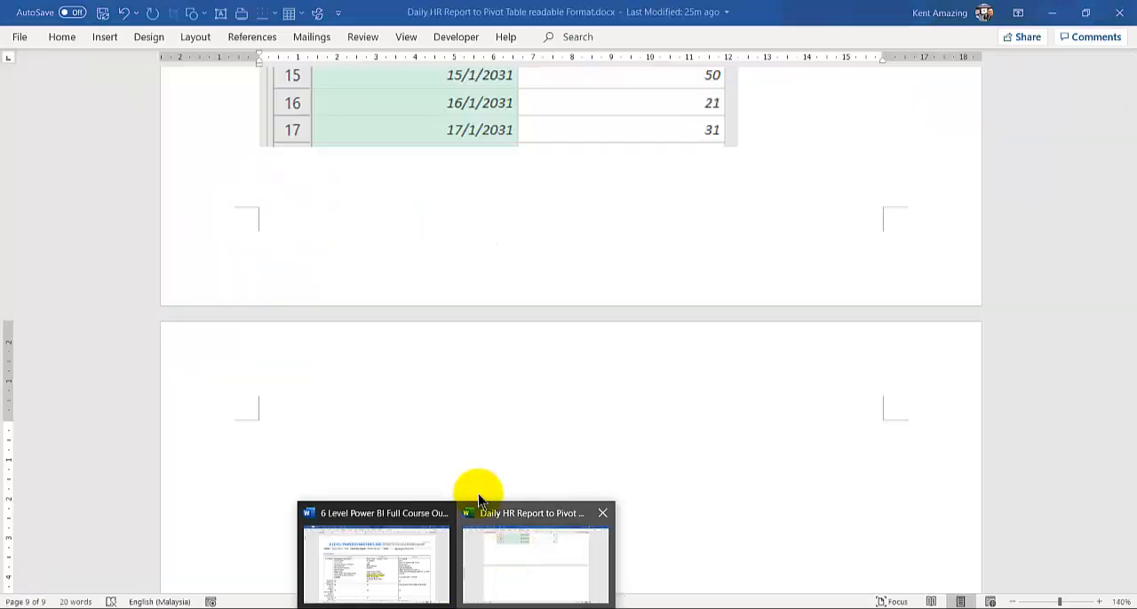
pyautogui.click(480, 515)
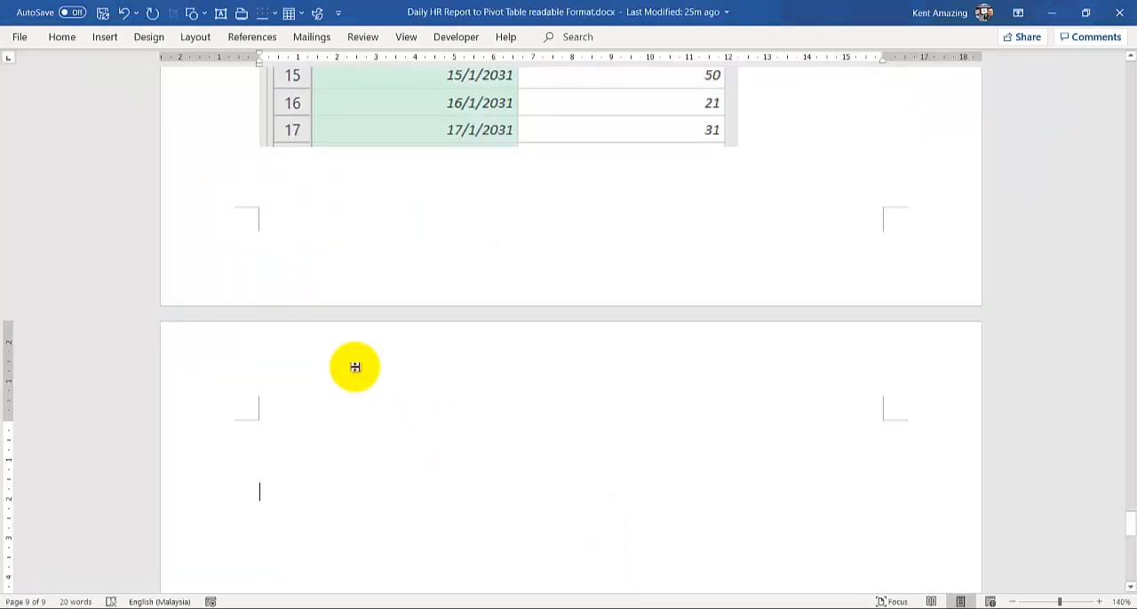
pyautogui.scroll(-6, 355, 371)
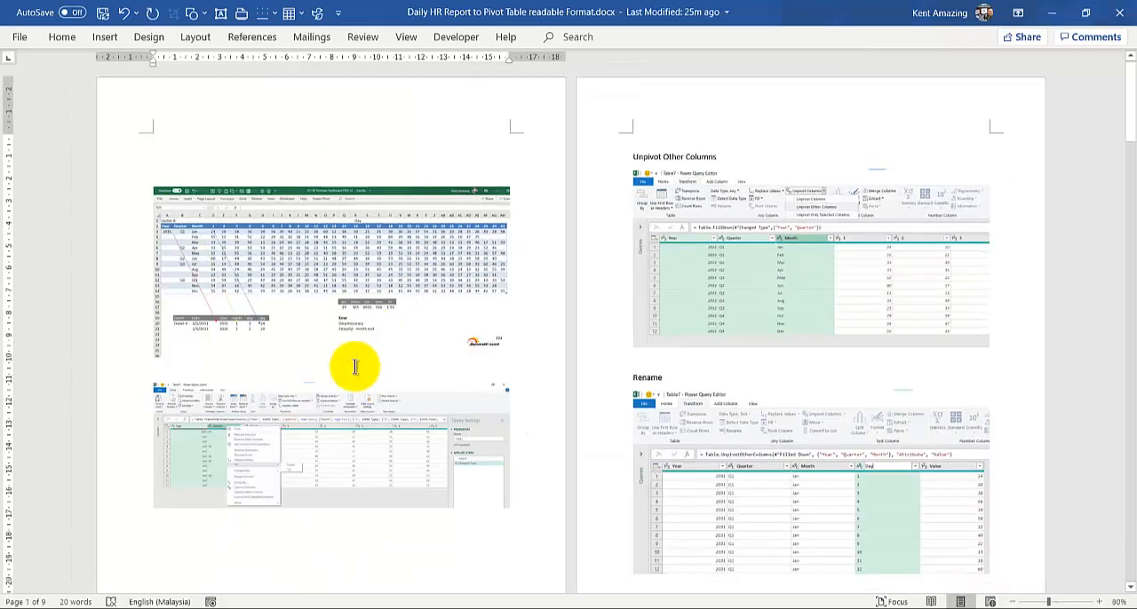
pyautogui.scroll(-4, 354, 361)
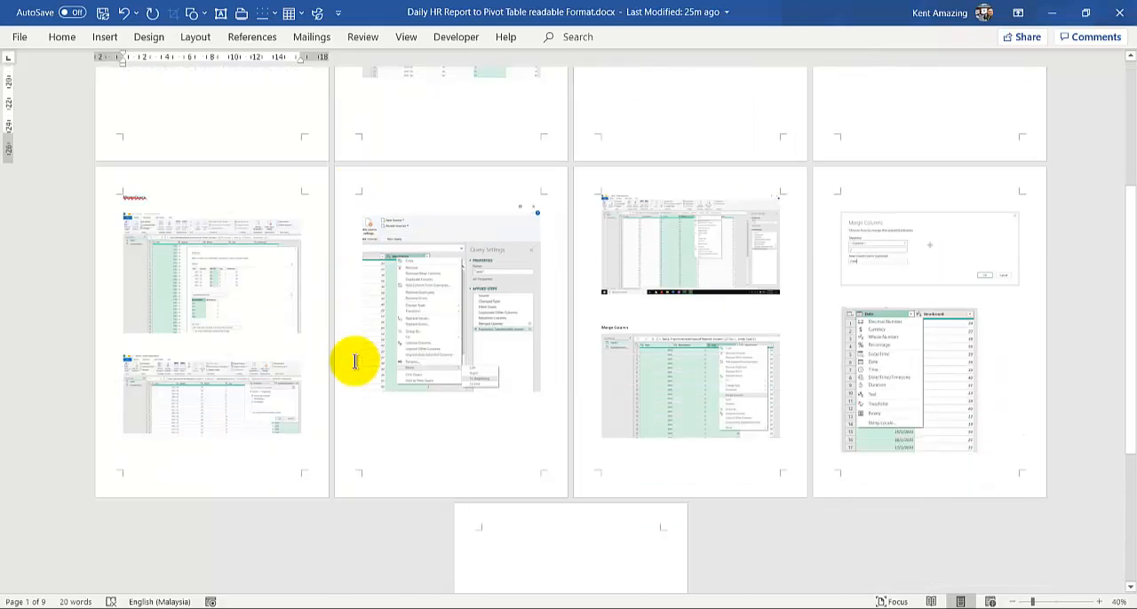
pyautogui.scroll(2, 355, 361)
pyautogui.scroll(2, 355, 361)
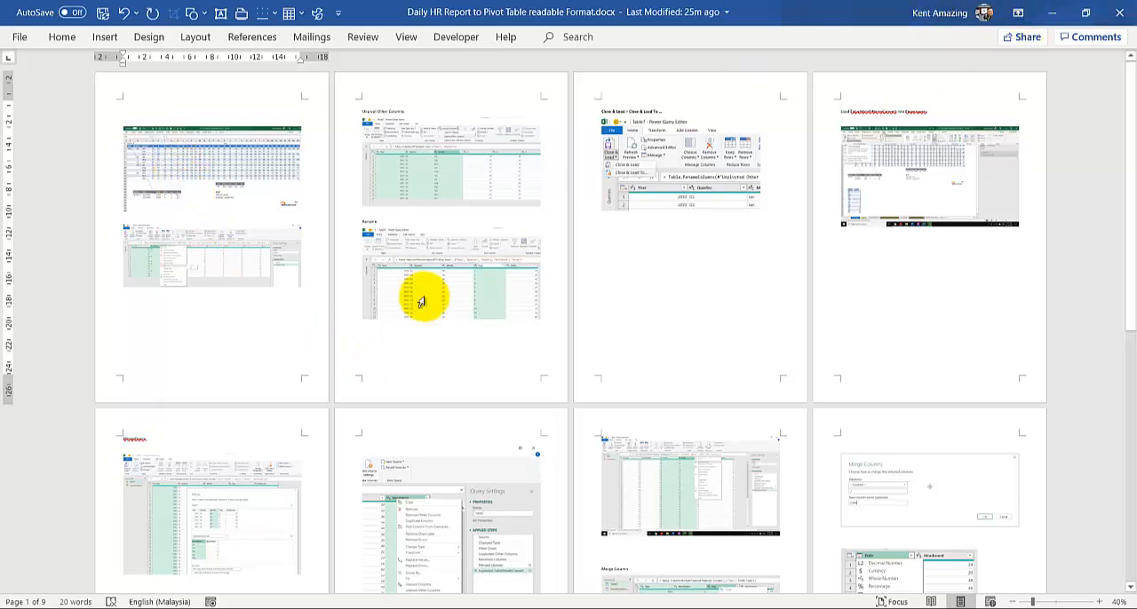
pyautogui.scroll(4, 423, 299)
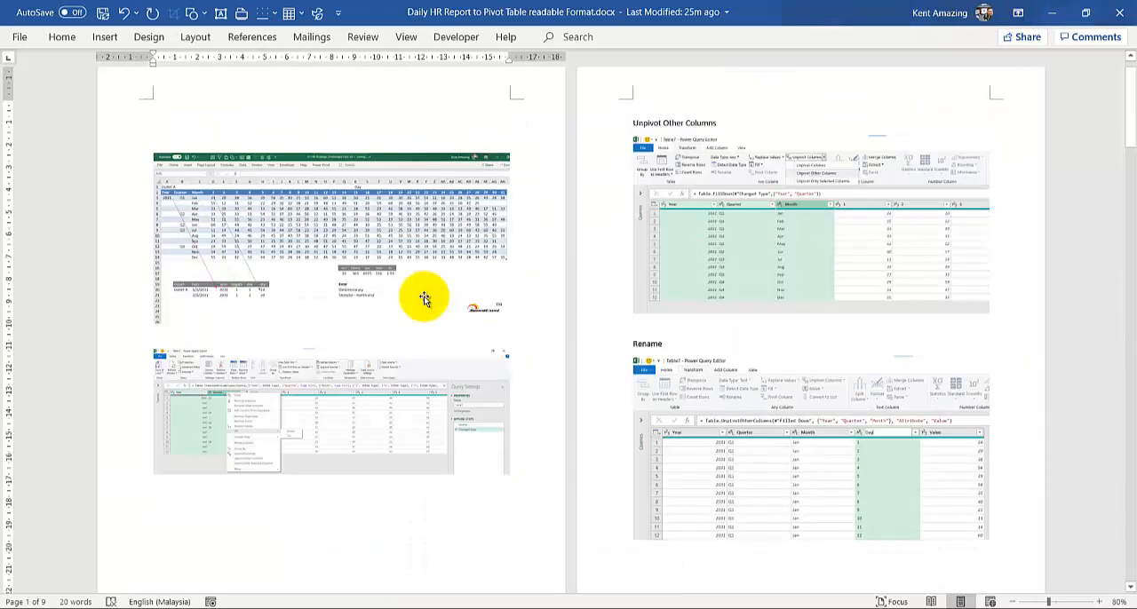
pyautogui.click(1052, 15)
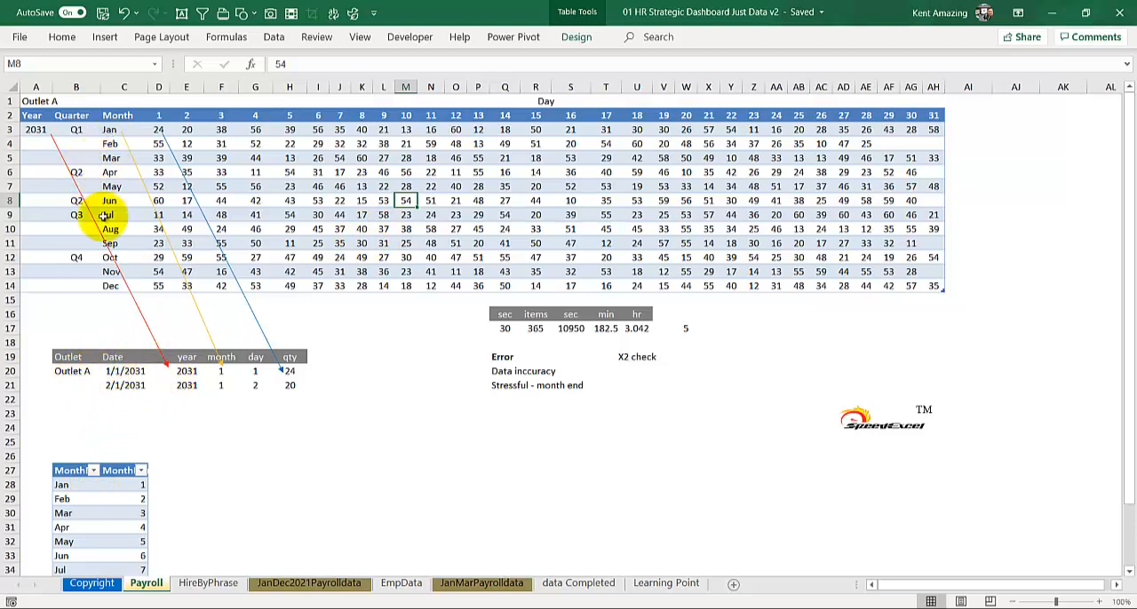
# Fill the third record in row 22 with year 2031, month 1, day 3 and qty 38
pyautogui.click(157, 389)
pyautogui.click(182, 399)
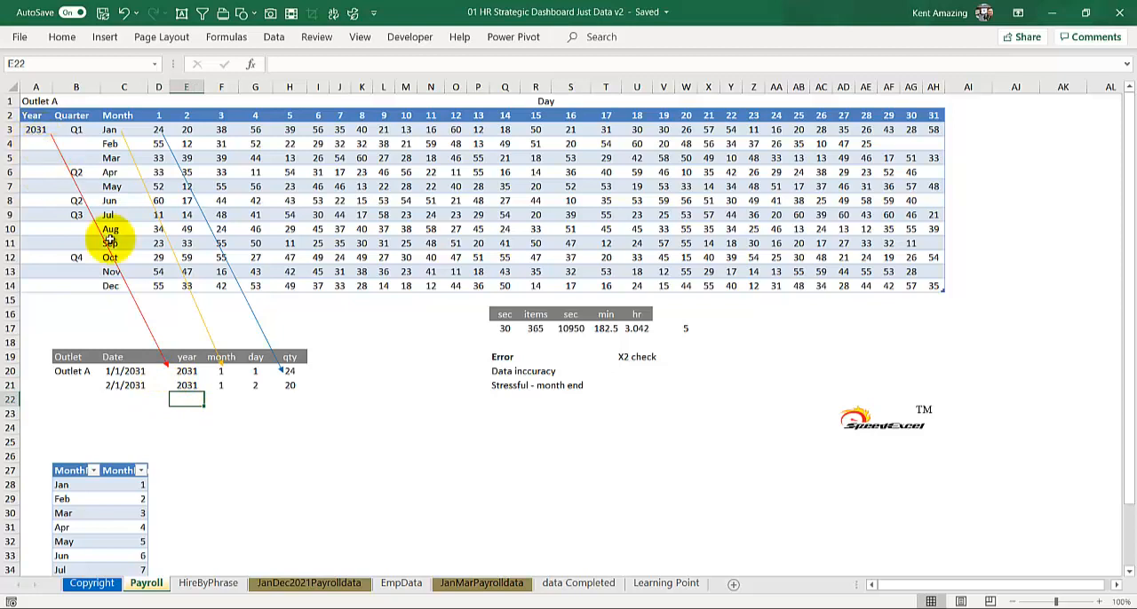
pyautogui.write('20')
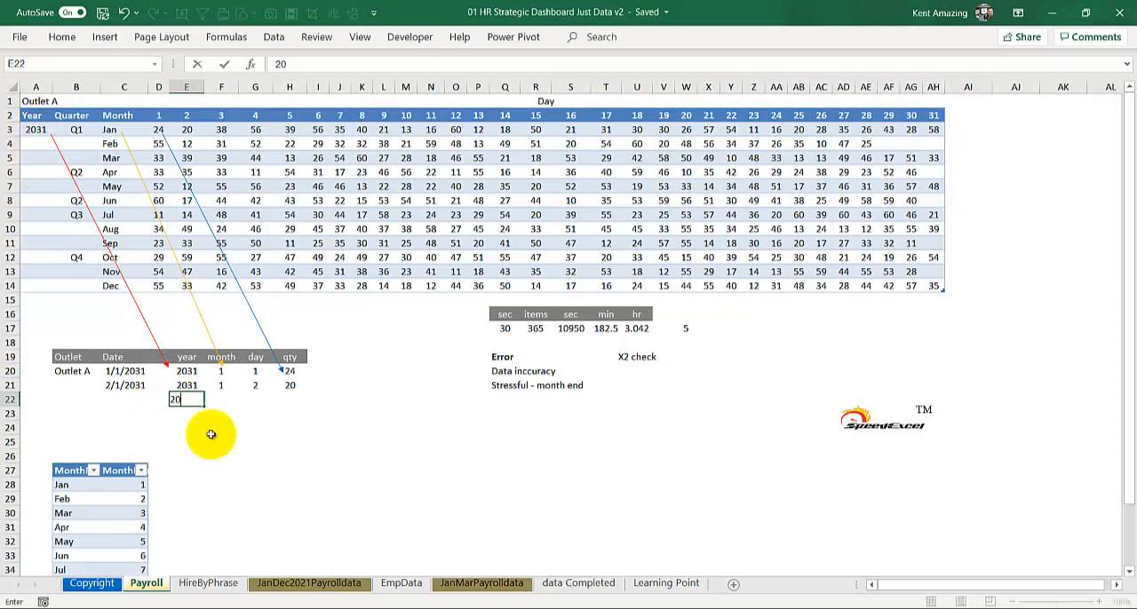
pyautogui.write('31')
pyautogui.click(222, 402)
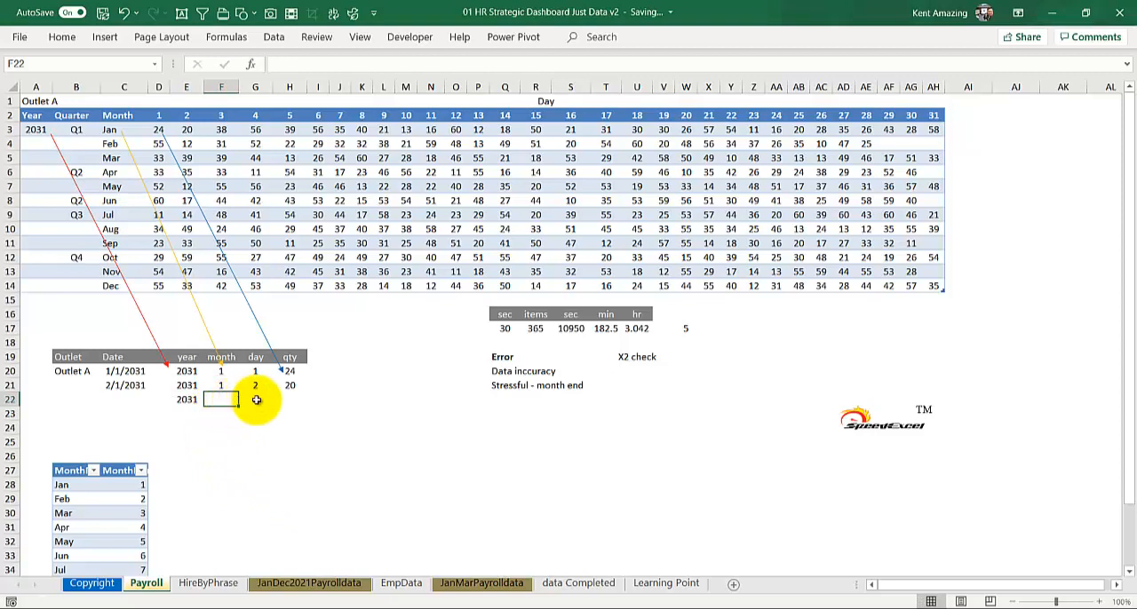
pyautogui.write('1')
pyautogui.click(256, 404)
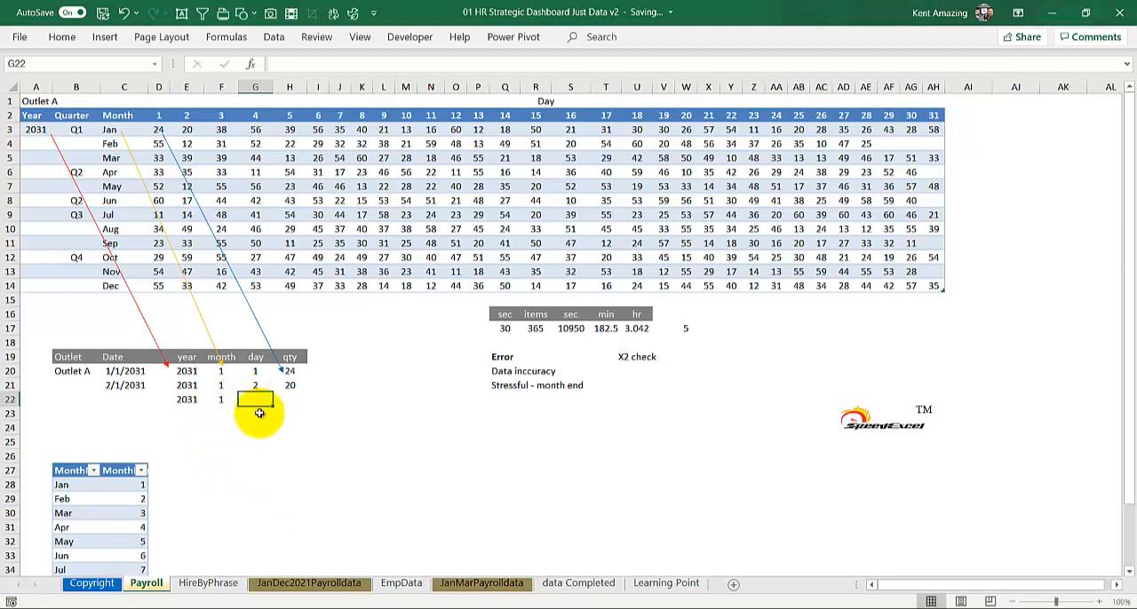
pyautogui.write('3')
pyautogui.click(285, 408)
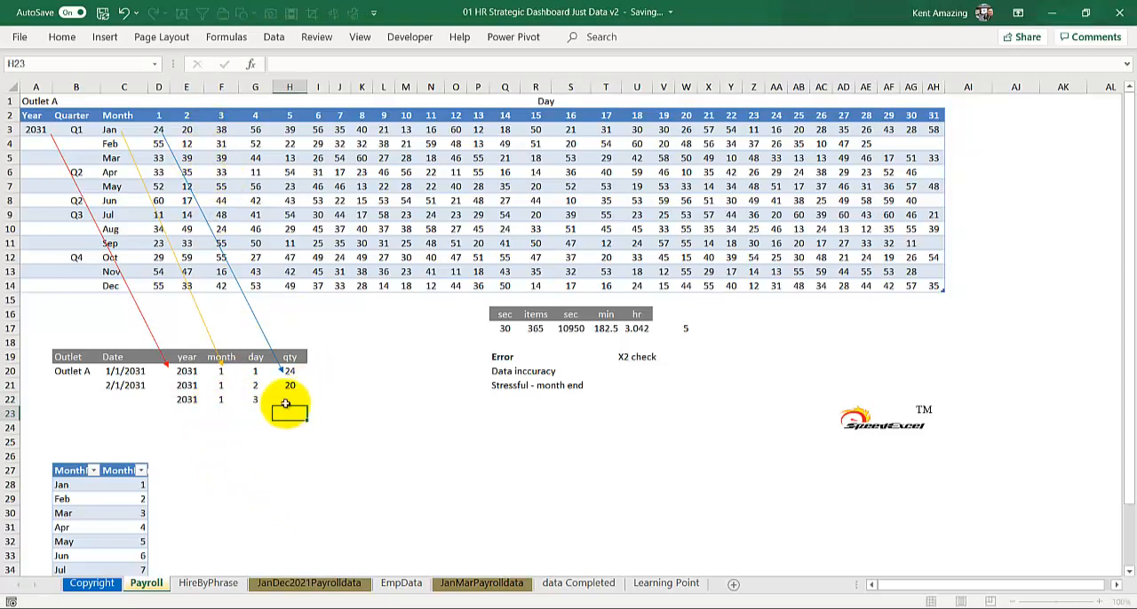
pyautogui.click(285, 403)
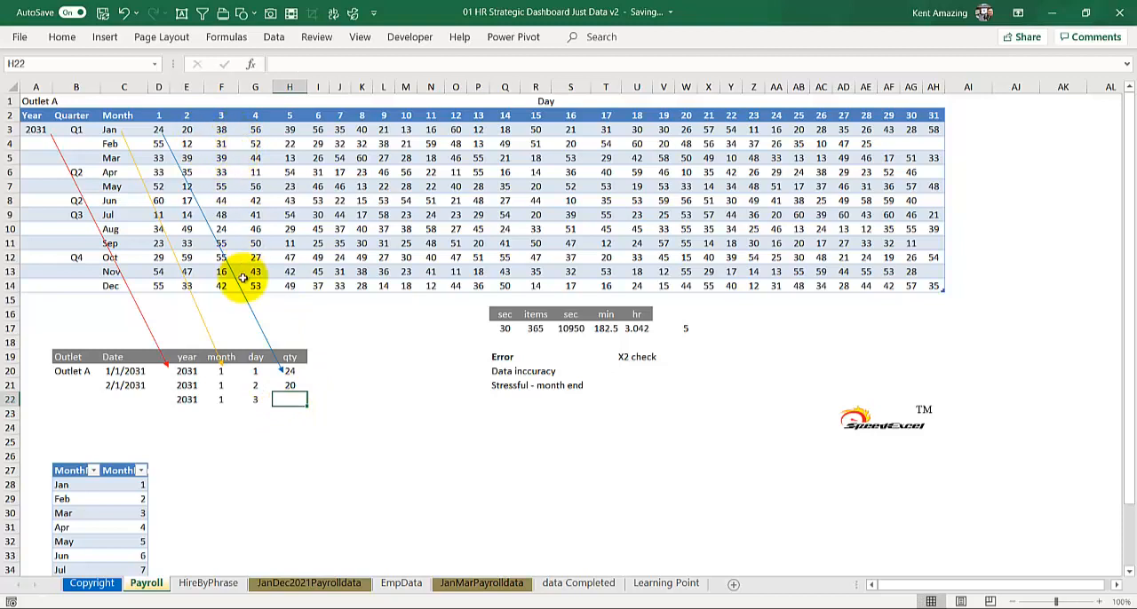
pyautogui.write('38')
pyautogui.click(316, 426)
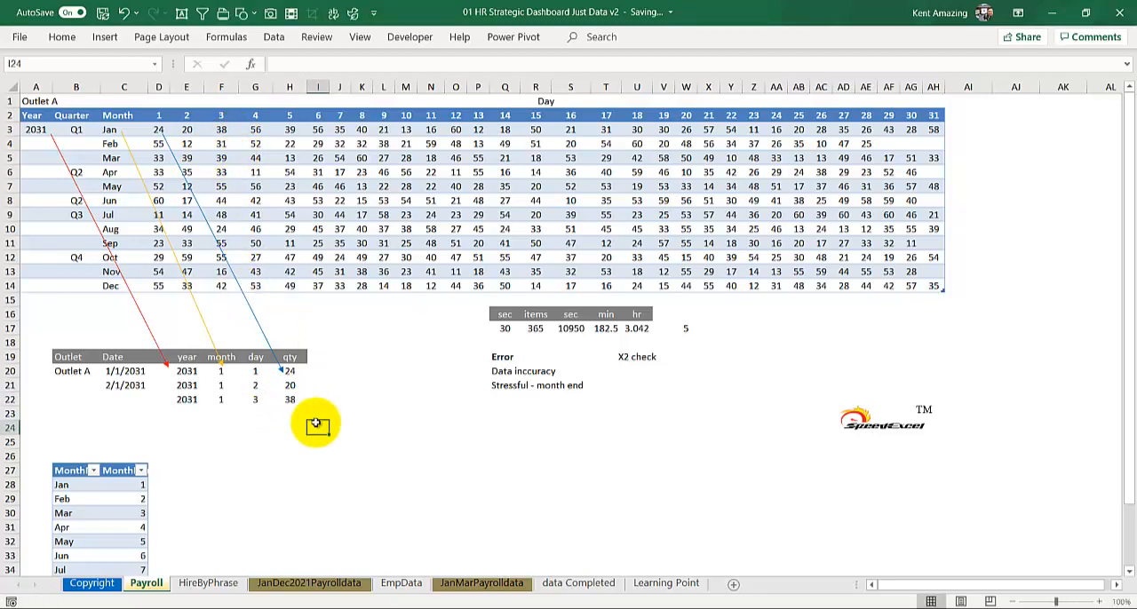
pyautogui.click(189, 401)
pyautogui.click(190, 414)
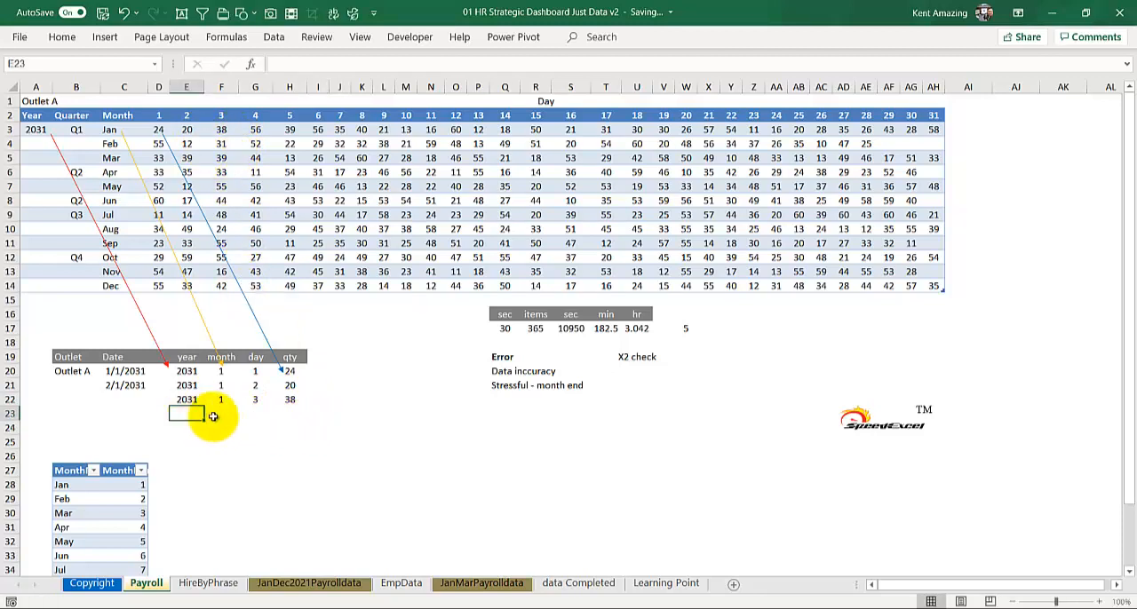
pyautogui.moveTo(213, 417); pyautogui.dragTo(277, 413)
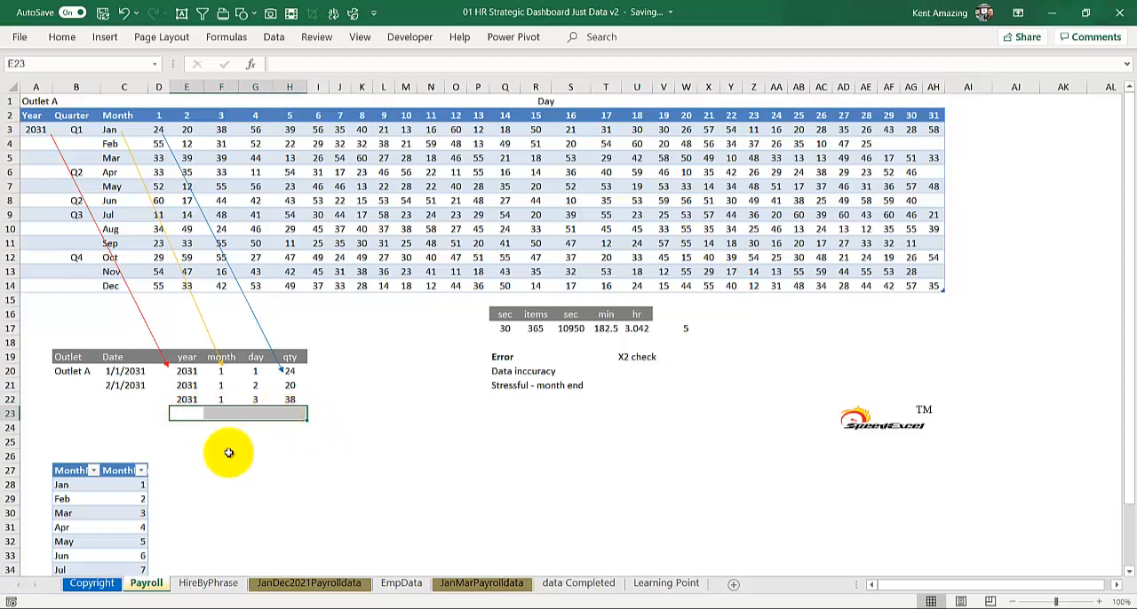
pyautogui.scroll(2, 228, 453)
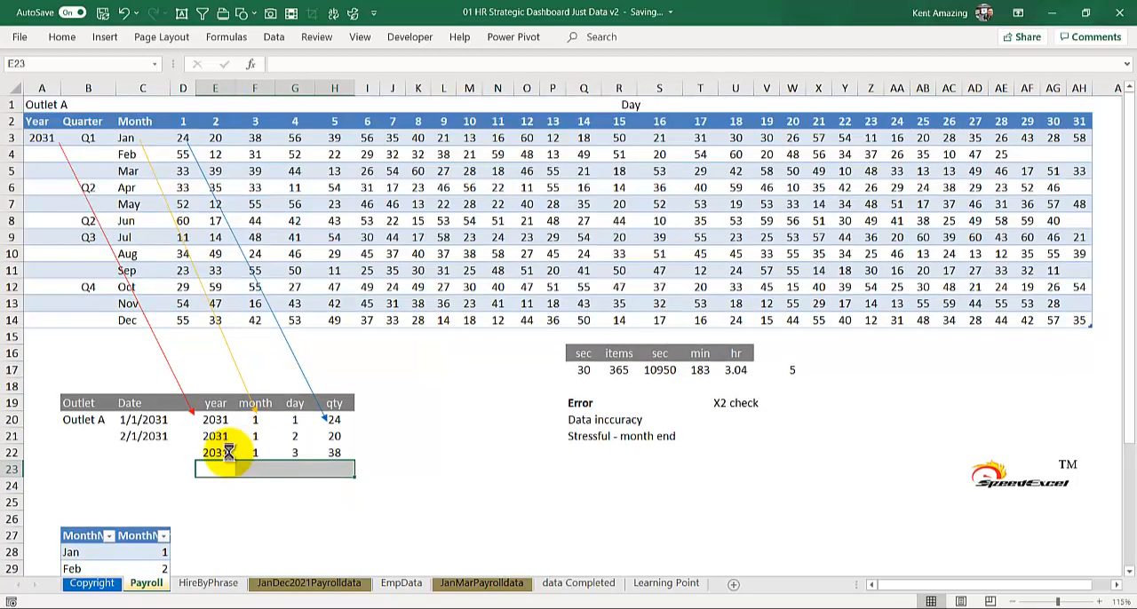
pyautogui.click(228, 453)
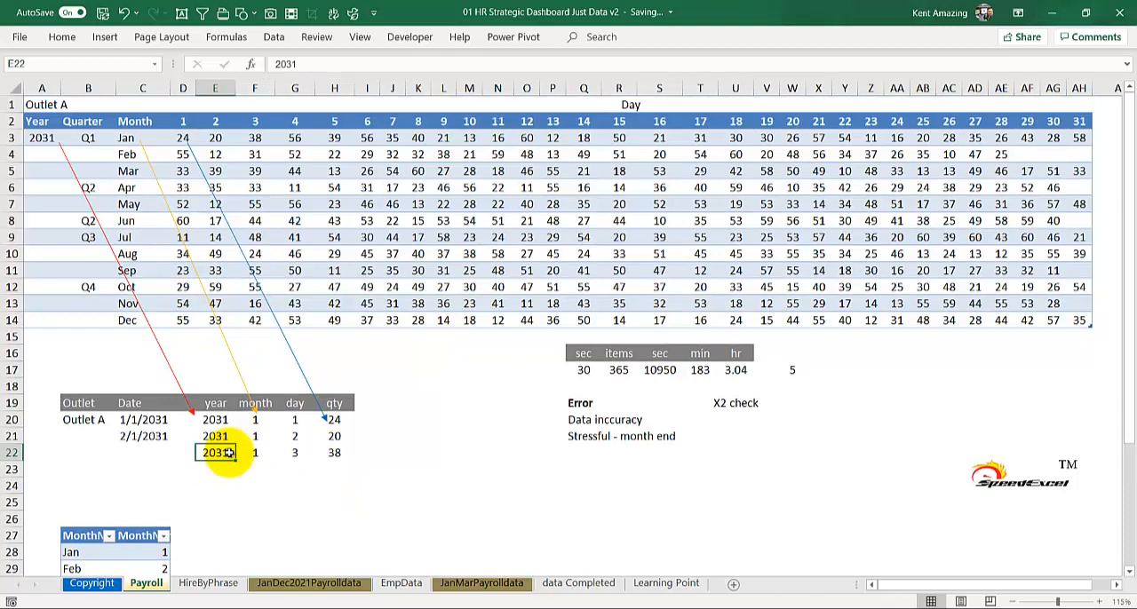